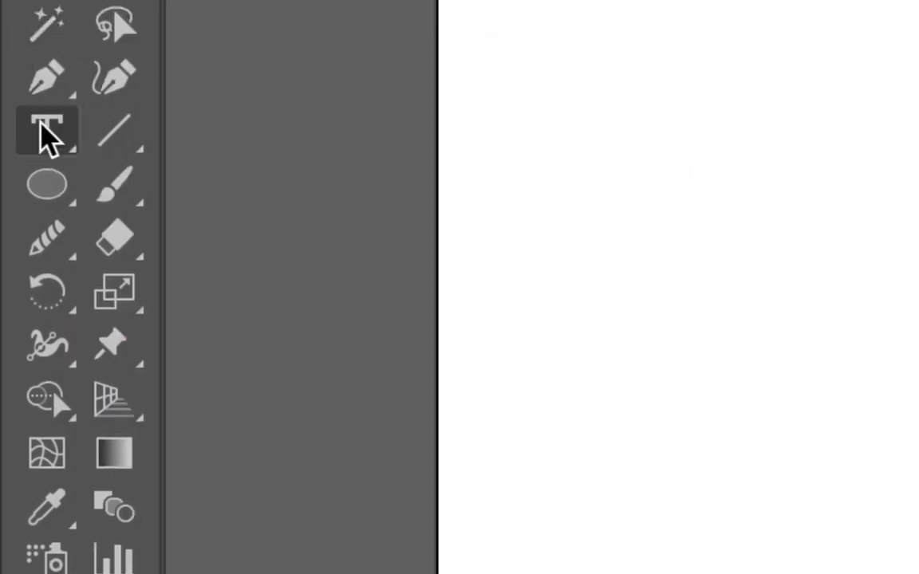
Add a line of placeholder point type near the top of the artboard and an area type box about 7.67 × 4.08 in below it.
left_click(46, 136)
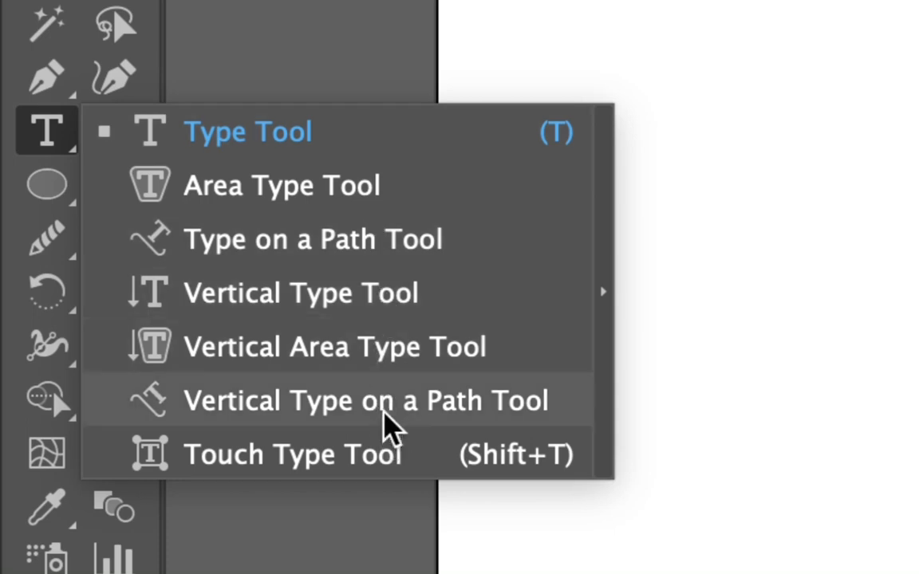
left_click(272, 134)
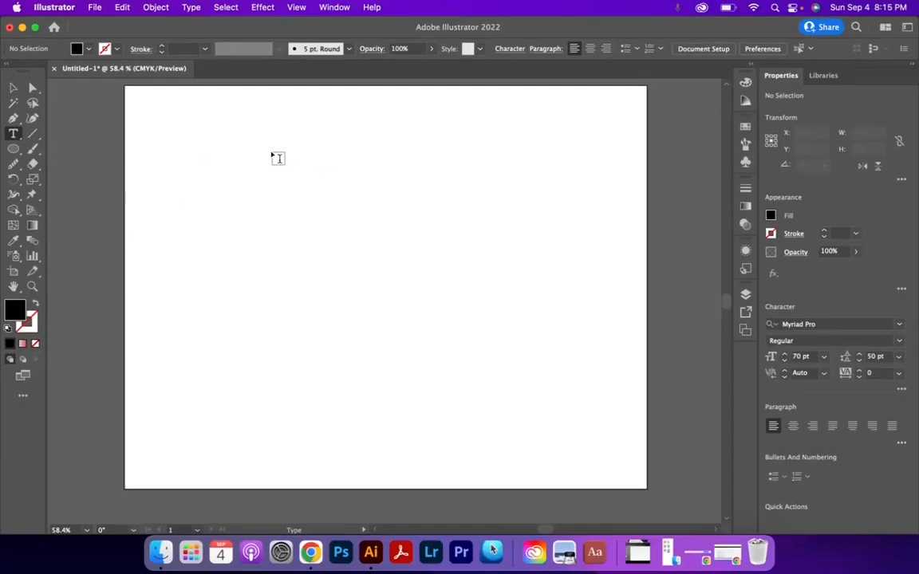
left_click(212, 159)
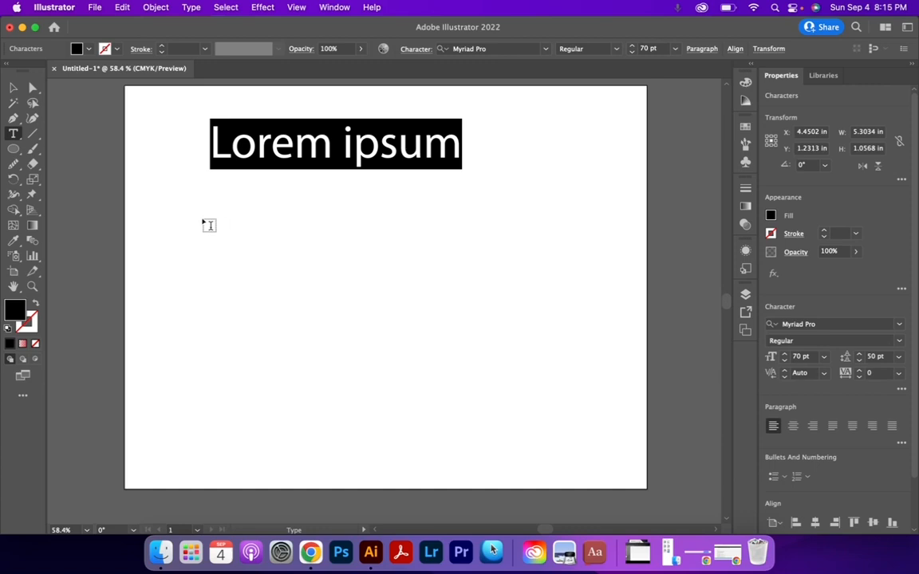
left_click_drag(215, 216, 580, 409)
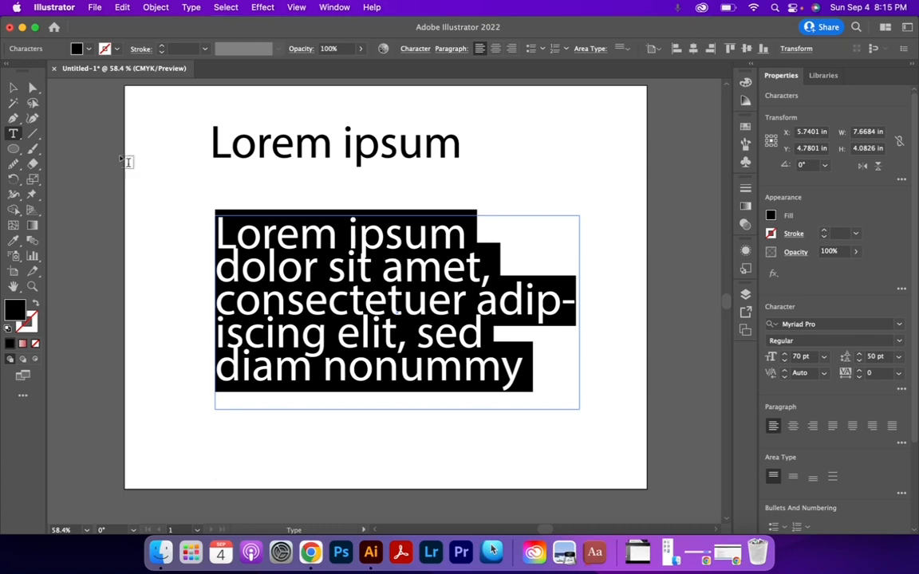
Move the title line and the paragraph text box slightly down and to the right on the artboard.
scroll(385, 213, "left", 1)
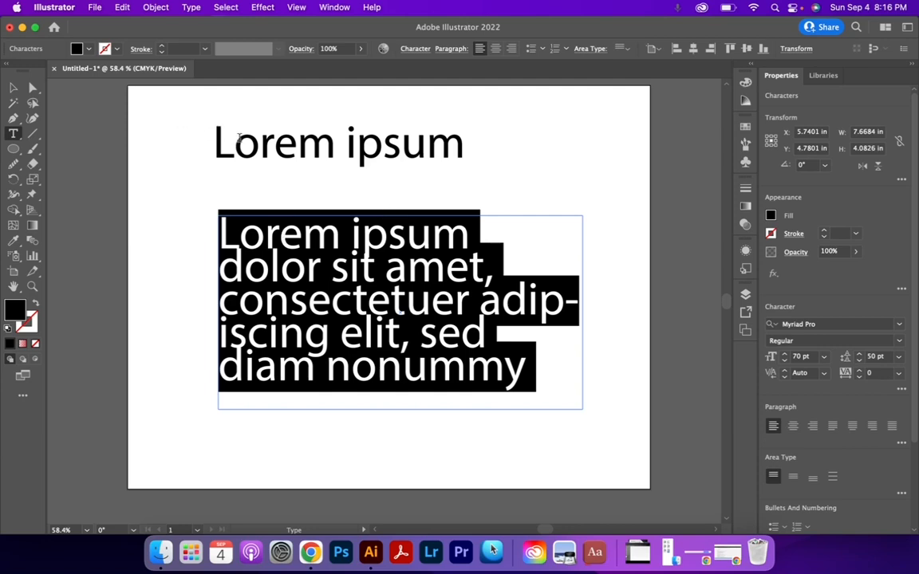
left_click(224, 135)
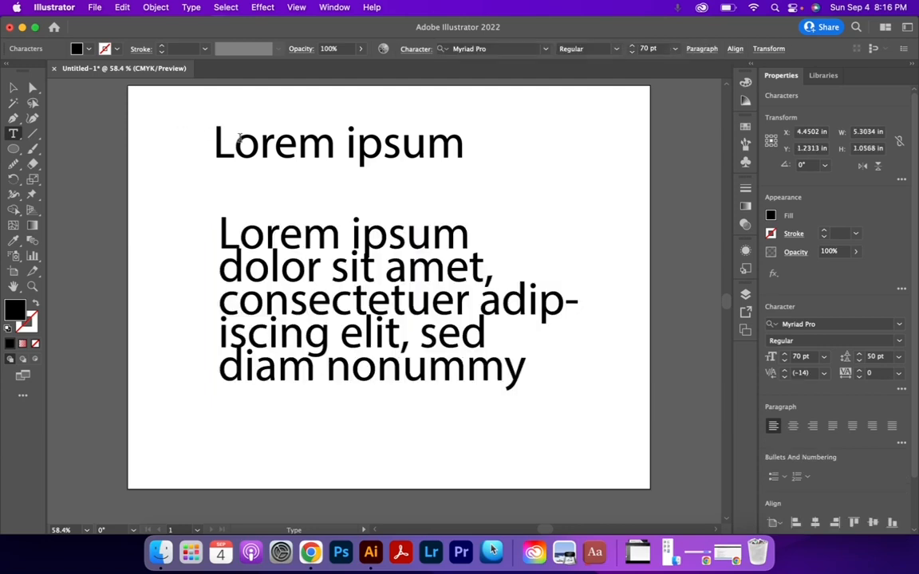
left_click(14, 88)
mouse_move(273, 145)
left_mouse_down()
mouse_move(314, 148)
mouse_move(265, 140)
mouse_move(280, 151)
left_mouse_up()
mouse_move(344, 285)
left_mouse_down()
mouse_move(319, 295)
mouse_move(336, 263)
mouse_move(329, 290)
mouse_move(349, 289)
left_mouse_up()
Replace the word "Lorem" in the title line with "Magic".
left_click(13, 133)
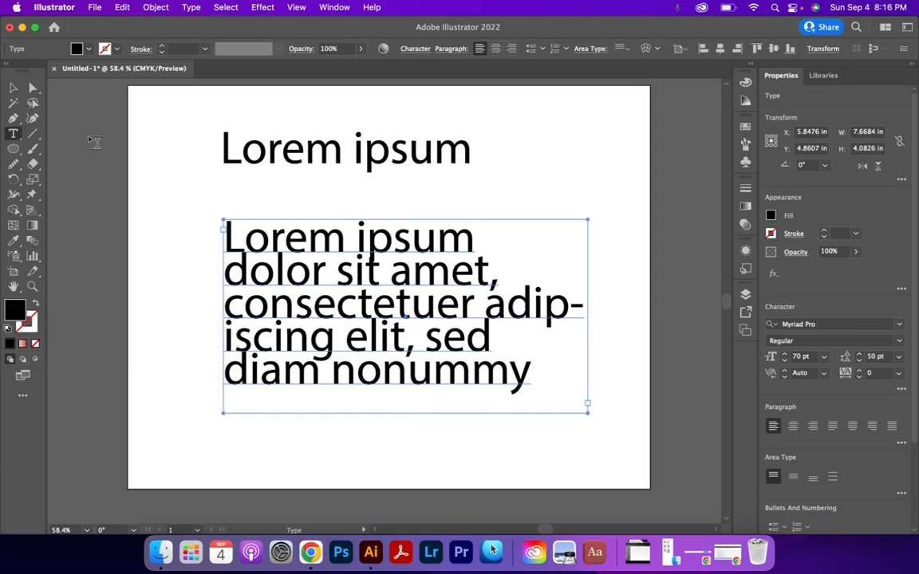
left_click(256, 150)
left_click_drag(244, 151, 220, 149)
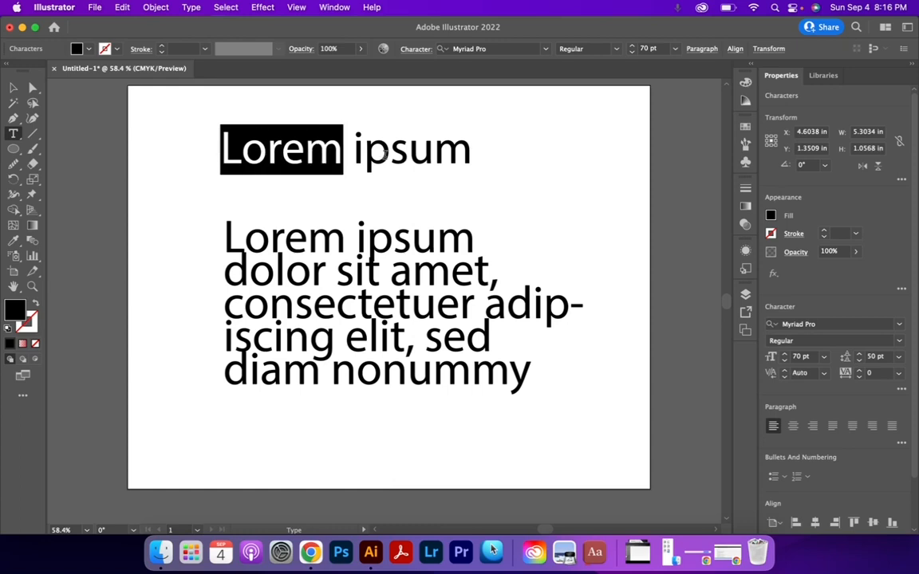
type("Magic")
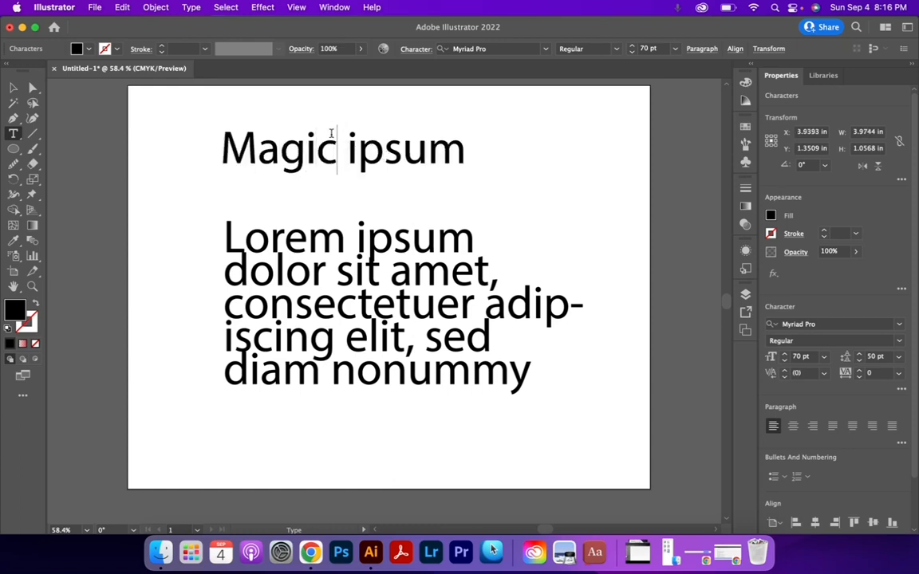
Give only the word "Magic" in the title a red fill.
left_click_drag(229, 145, 468, 158)
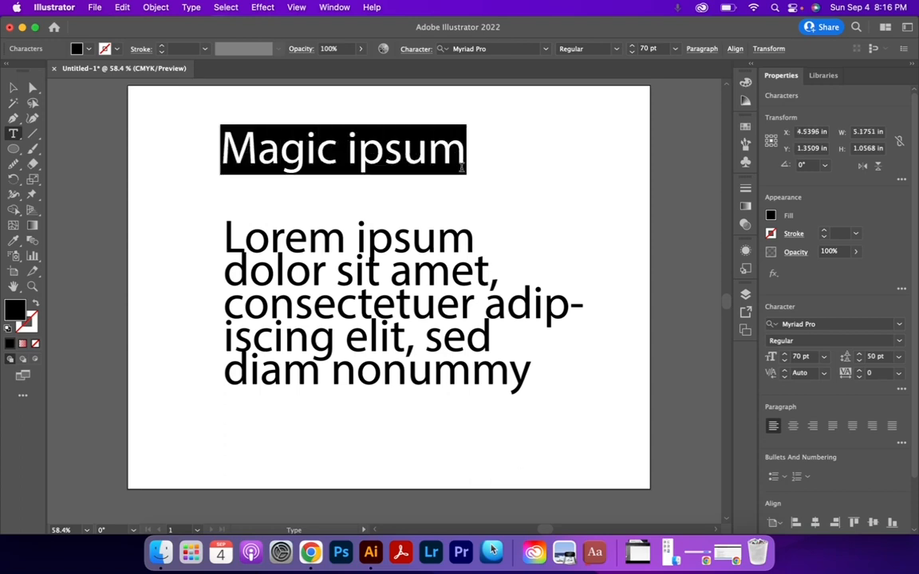
left_click(355, 147)
left_click_drag(222, 148, 327, 164)
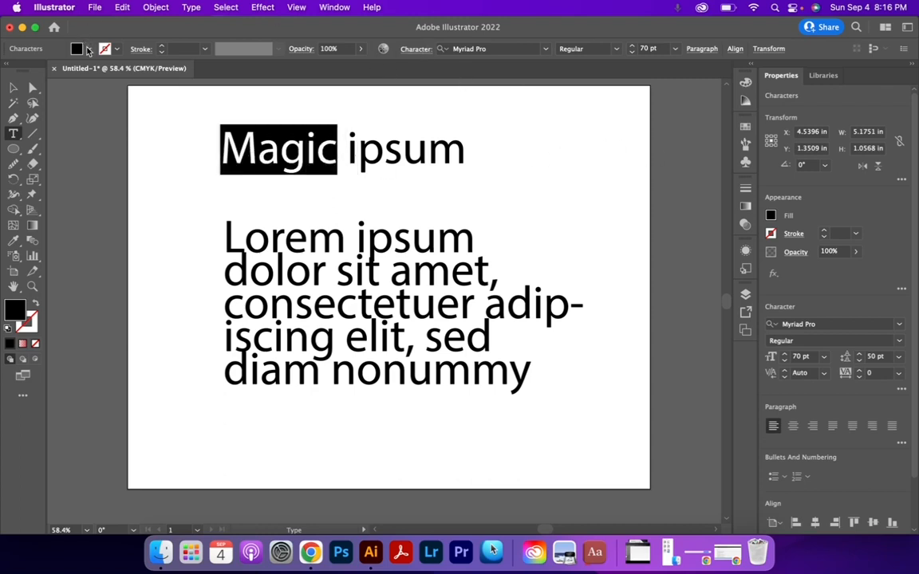
left_click(87, 51)
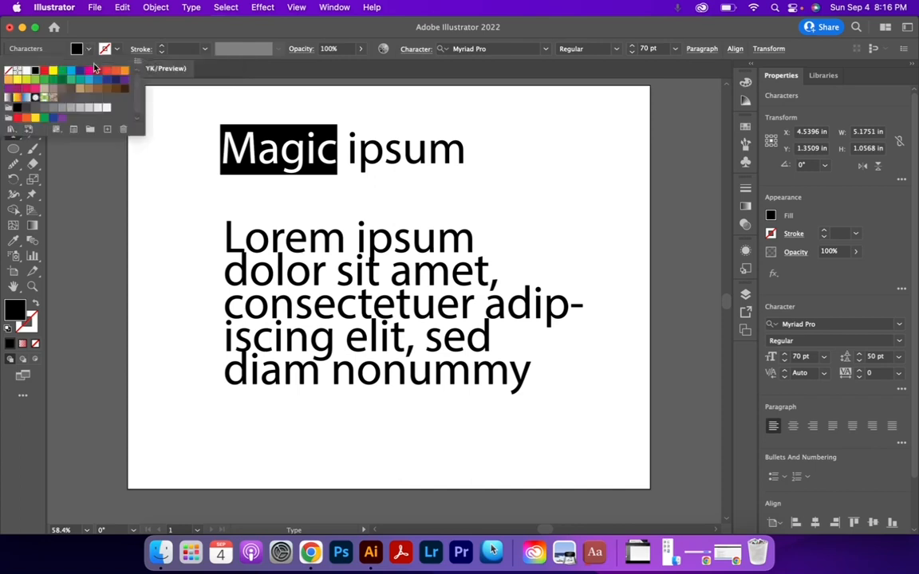
left_click(44, 70)
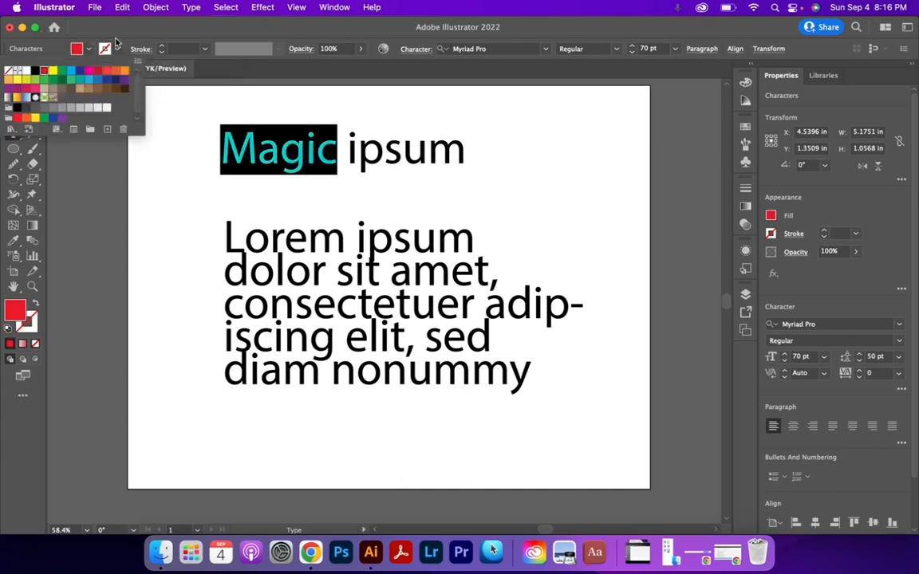
Give the word "Magic" a 4 pt blue stroke and set its font to Minion Variable Concept.
left_click(117, 47)
left_click(117, 49)
left_click(81, 71)
left_click(162, 46)
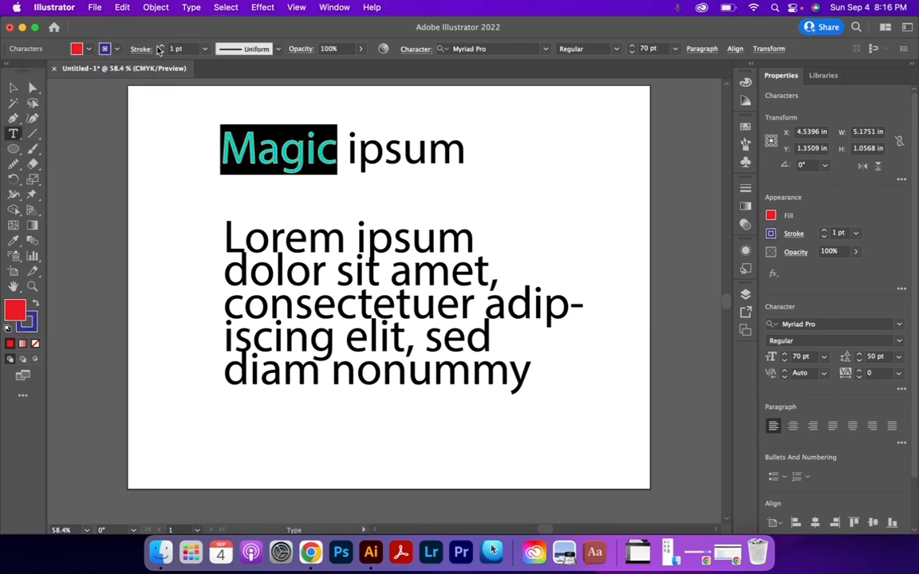
left_click(162, 46)
left_click(162, 46)
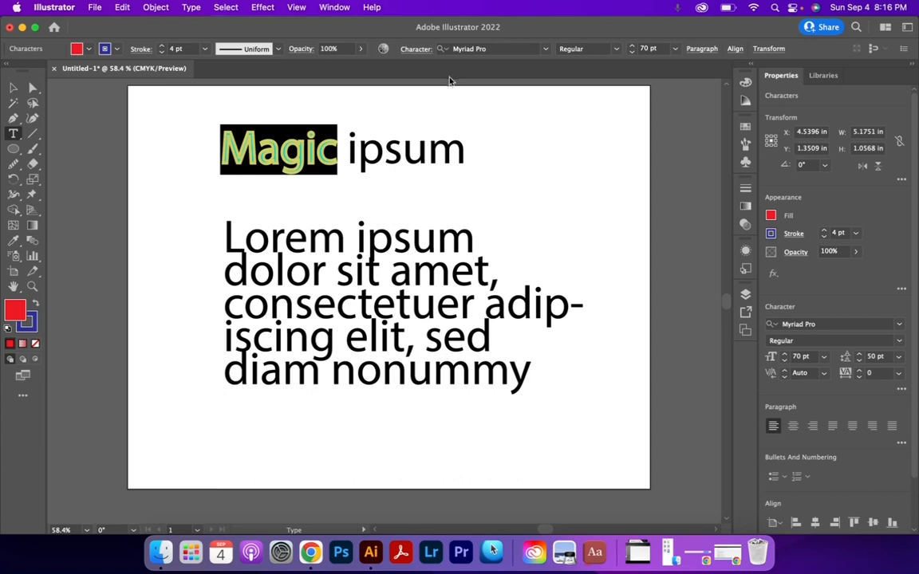
left_click(493, 48)
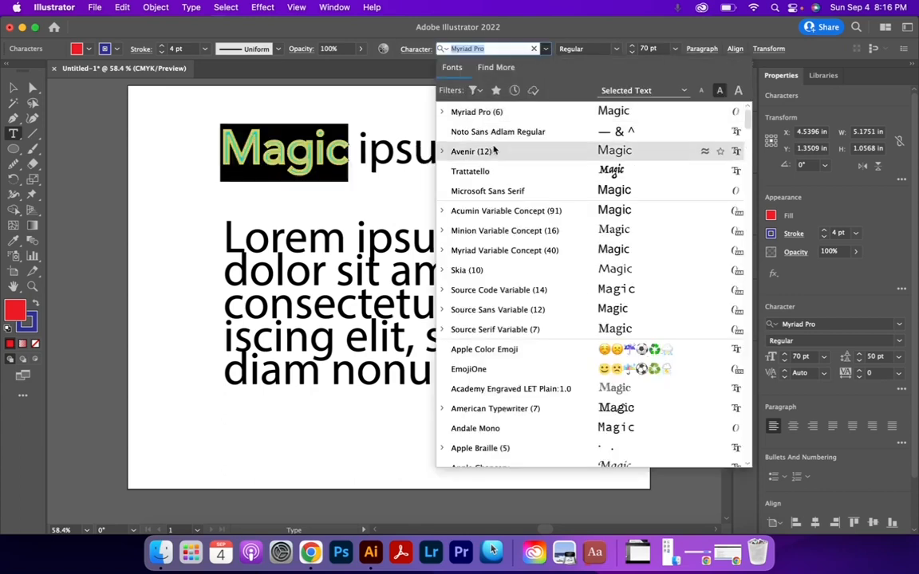
left_click(446, 231)
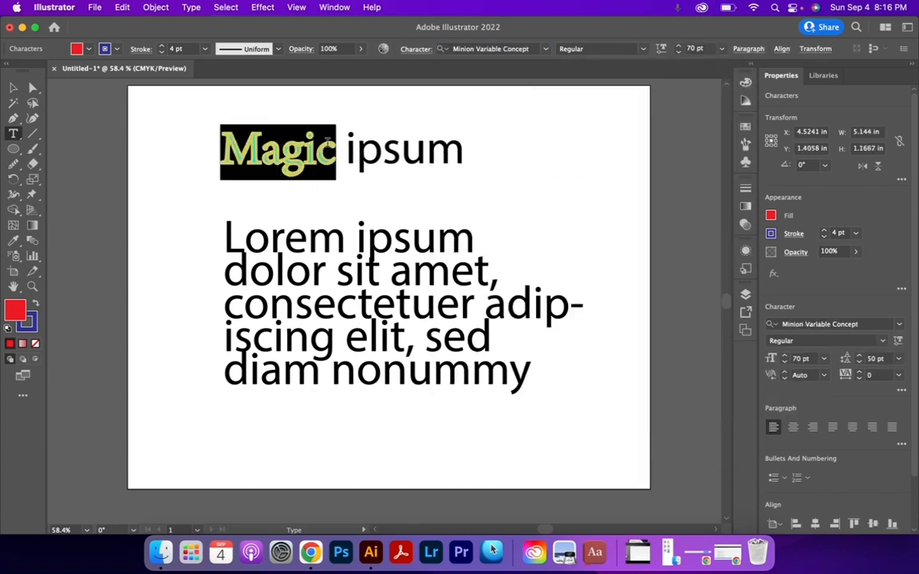
Copy the formatting of "Magic" onto the word "ipsum" with the Eyedropper, and deselect the text.
left_click(345, 154)
left_click_drag(346, 151, 456, 162)
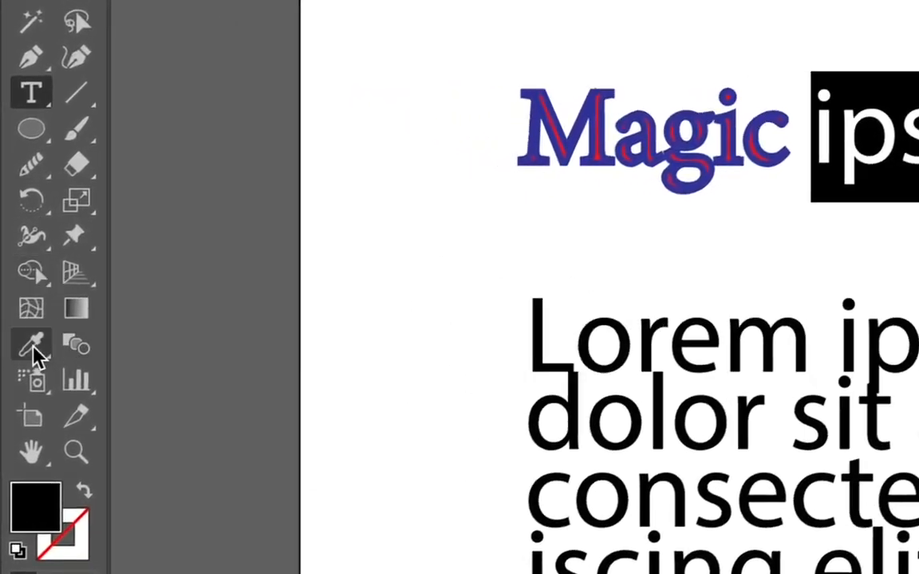
left_click(32, 344)
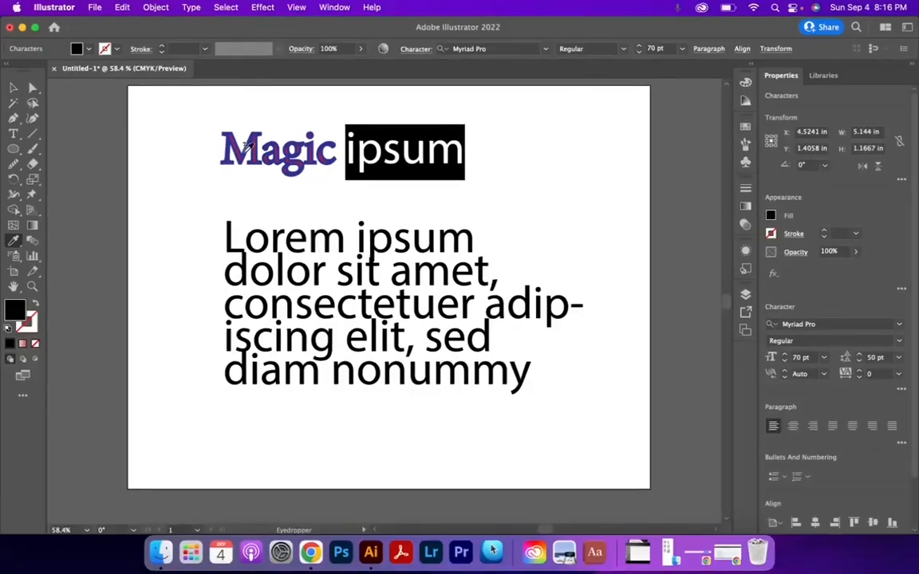
left_click(248, 144)
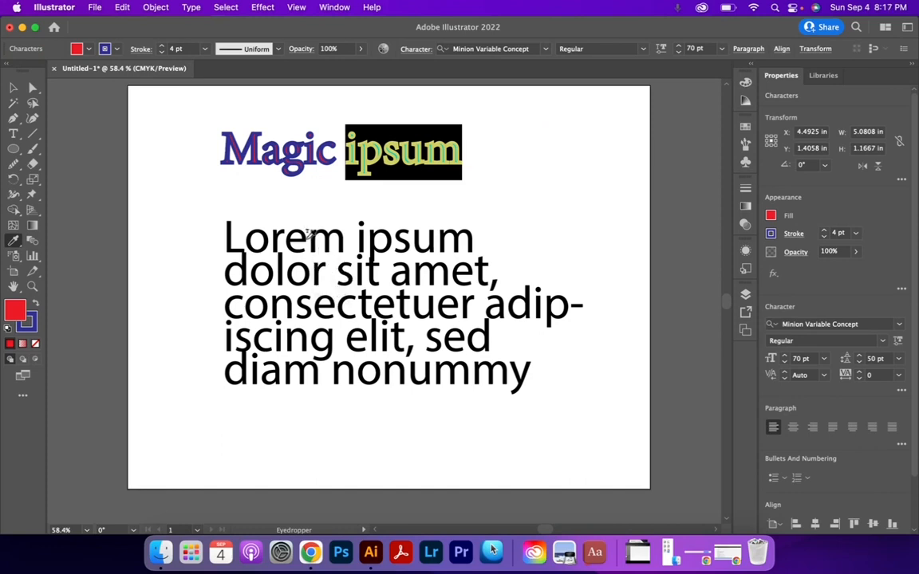
left_click(11, 89)
left_click(201, 177)
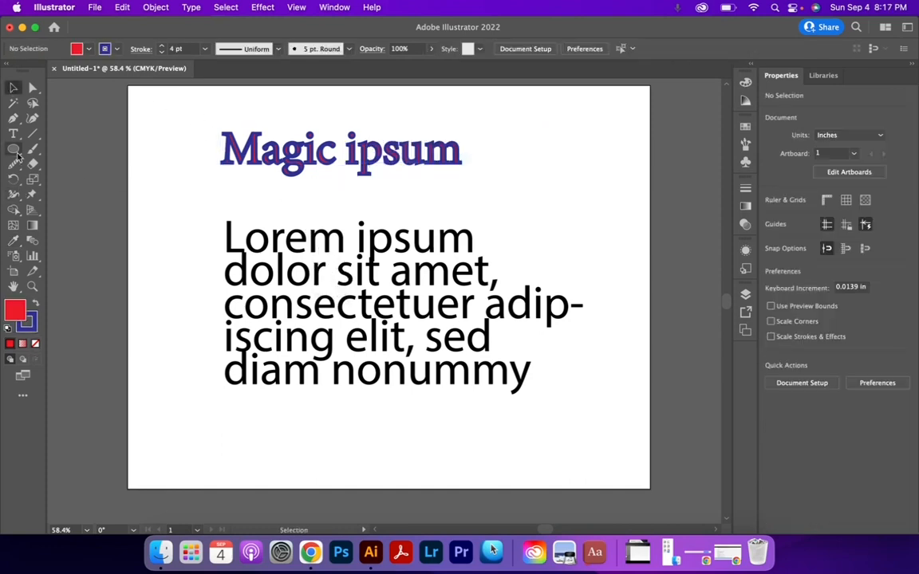
Draw an ellipse about 1.44 × 1.91 in beside the paragraph and reset it to the default white fill and 1 pt black stroke.
left_click(13, 148)
left_click_drag(135, 246, 207, 339)
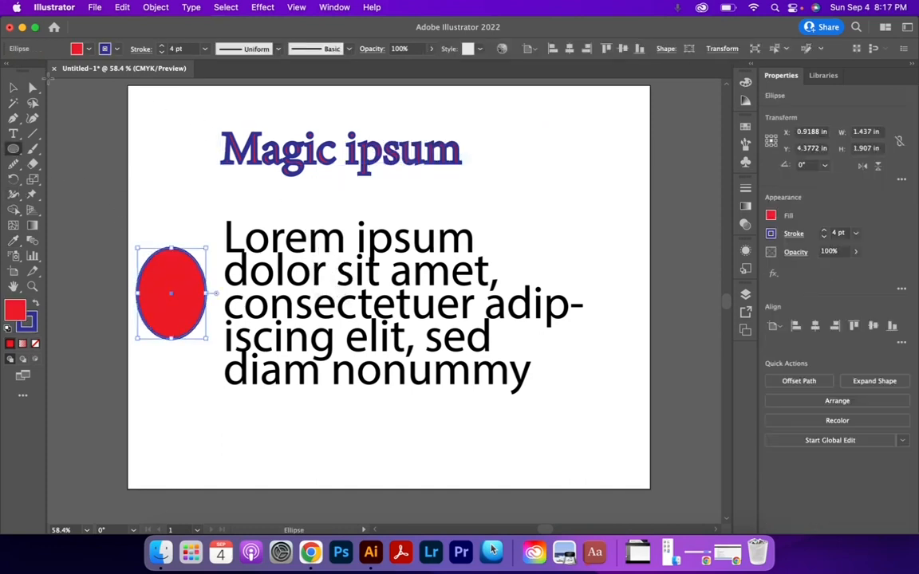
left_click(12, 87)
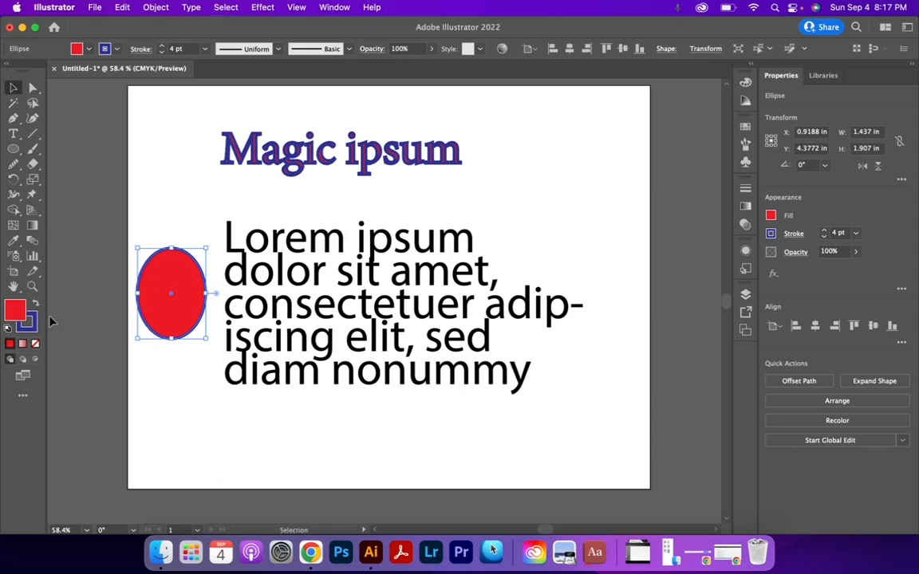
left_click(8, 329)
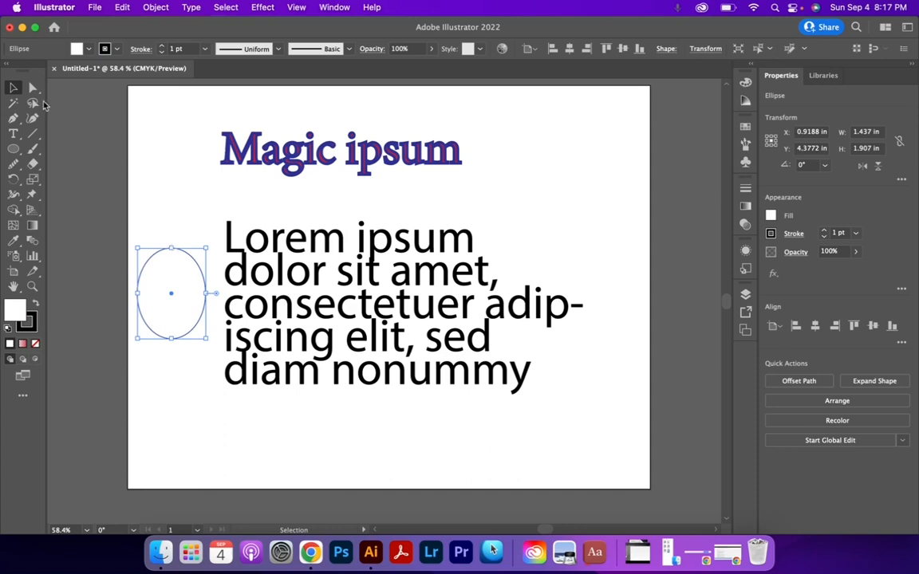
Apply the ellipse's appearance to the whole title with the Eyedropper, and replace it with the paragraph's text formatting.
left_click(225, 134)
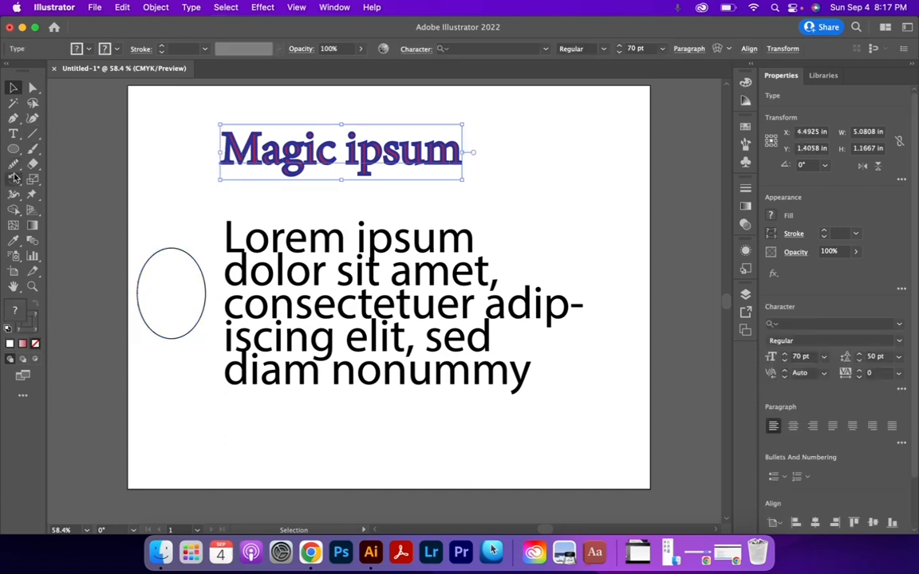
left_click(14, 239)
left_click(195, 260)
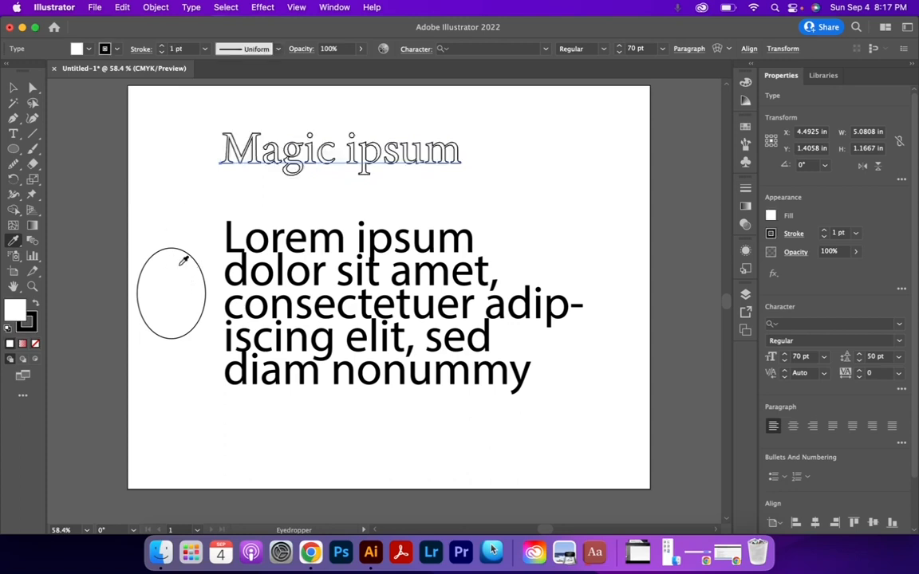
left_click(327, 231)
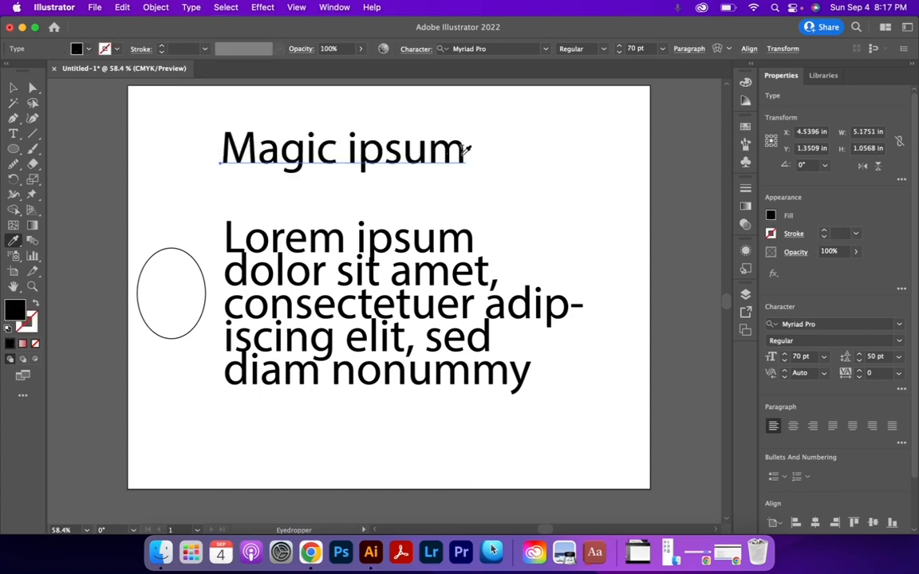
Delete the ellipse beside the paragraph.
left_click(13, 88)
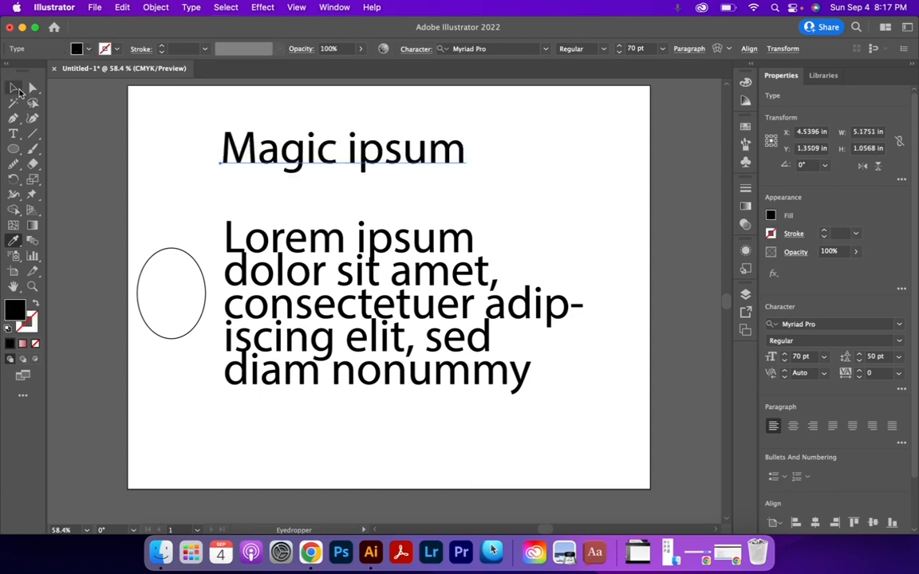
left_click(190, 296)
key("Delete")
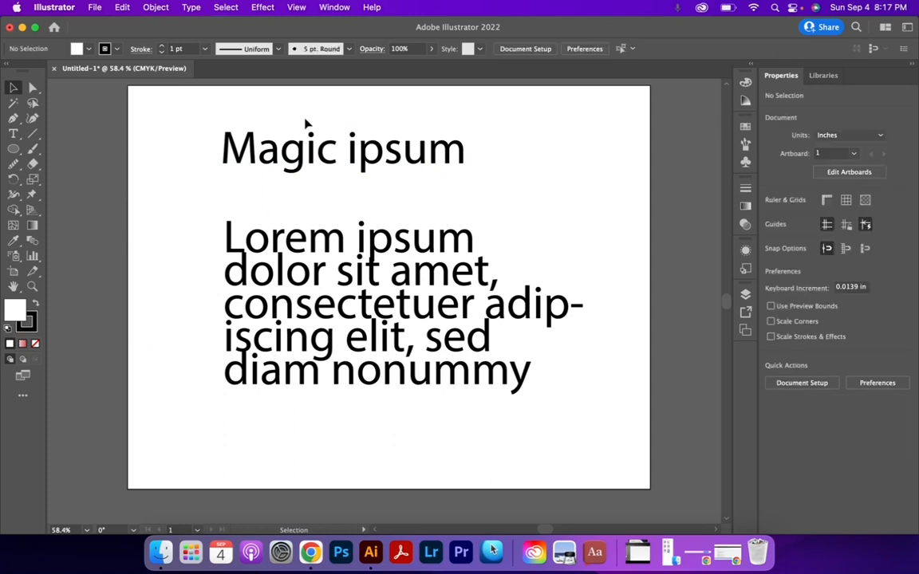
Examine the font styles, font list and additional character options available for the selected title.
left_click(317, 141)
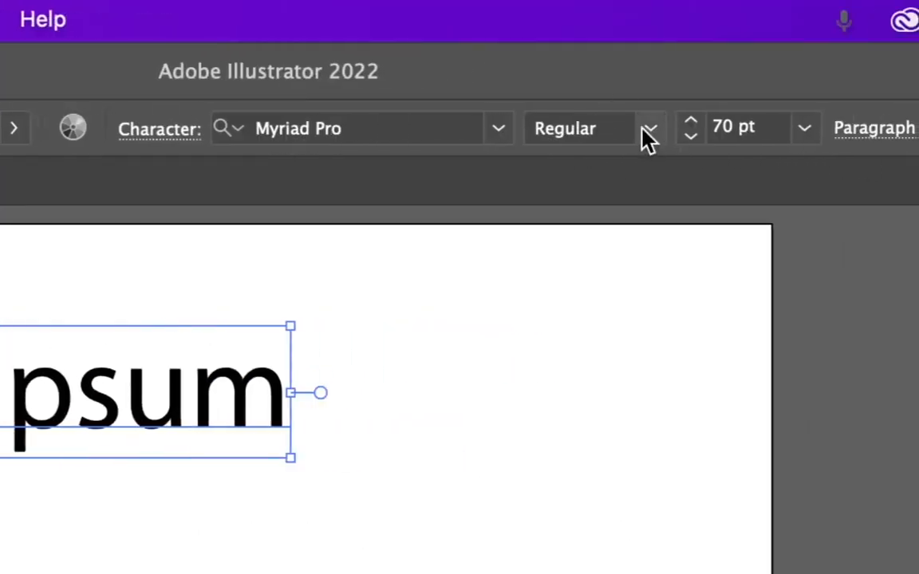
left_click(650, 130)
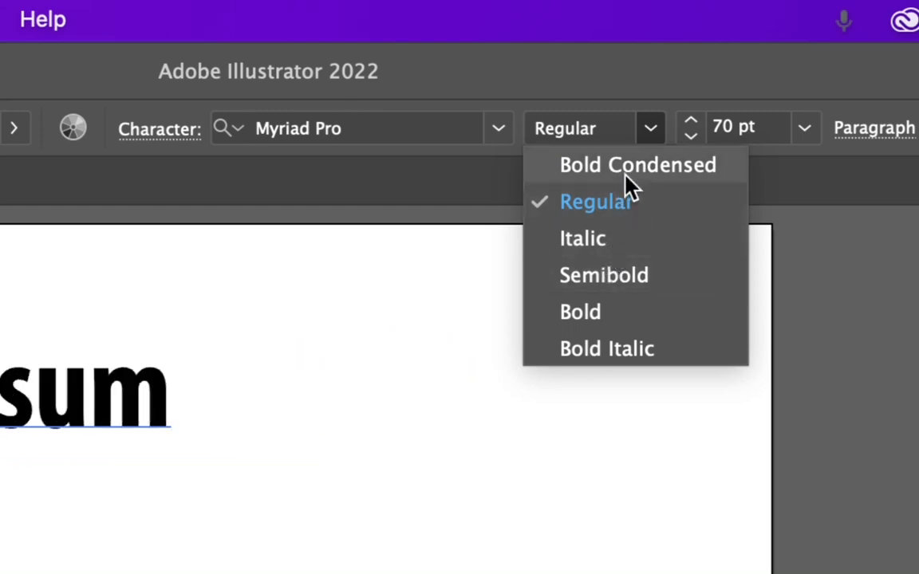
left_click(758, 99)
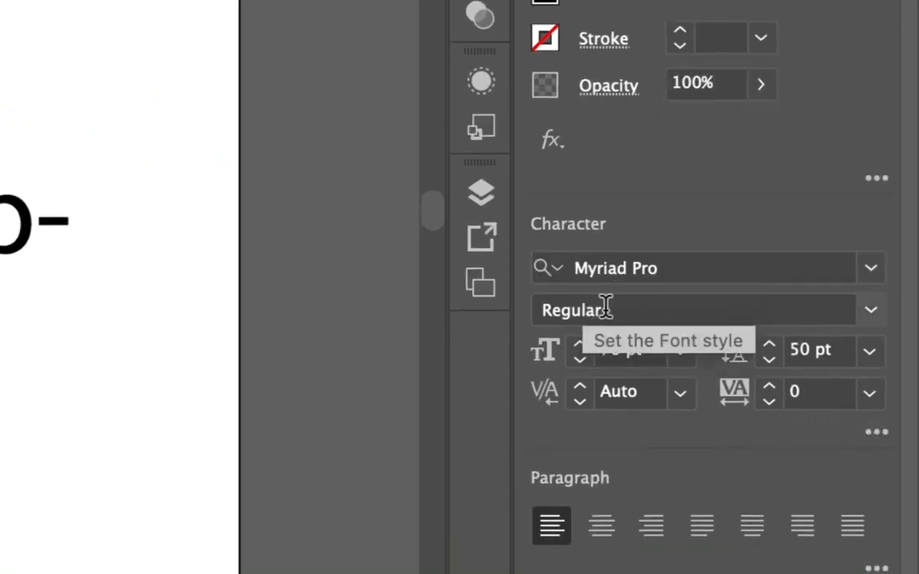
left_click(871, 269)
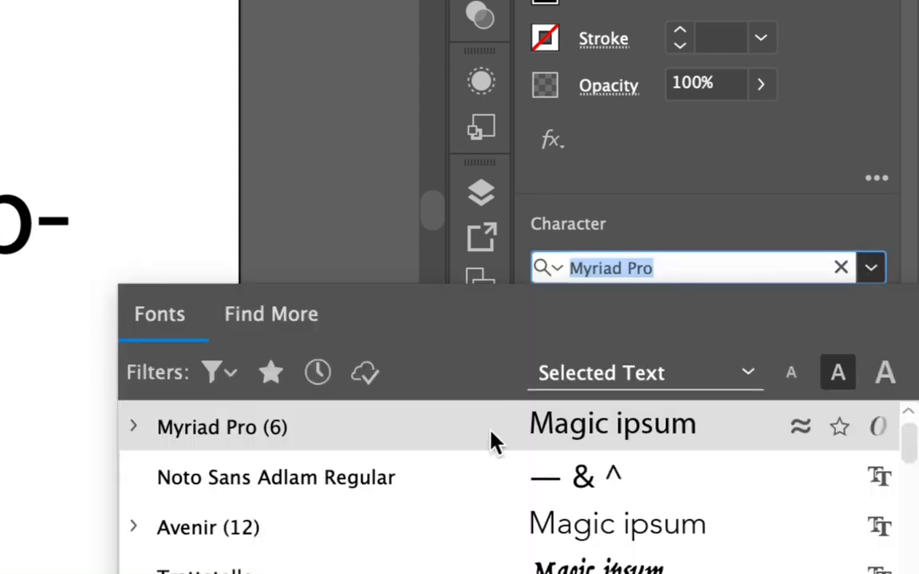
left_click(870, 269)
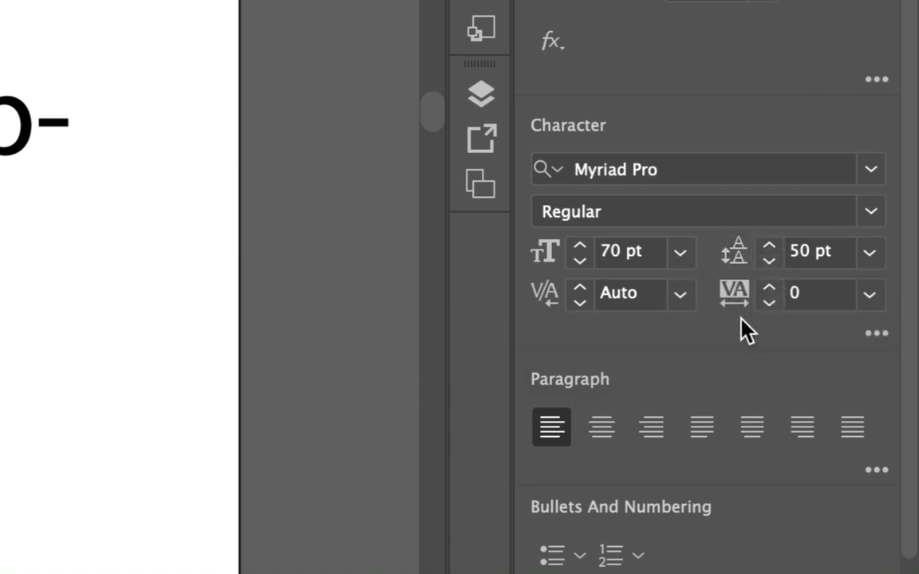
left_click(882, 339)
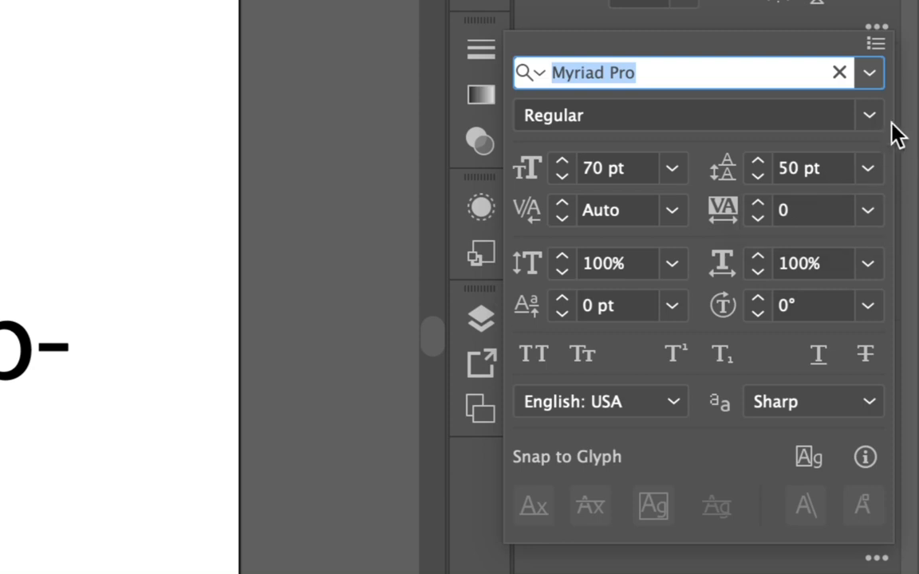
Examine the additional paragraph options available for the selected title.
left_click(908, 141)
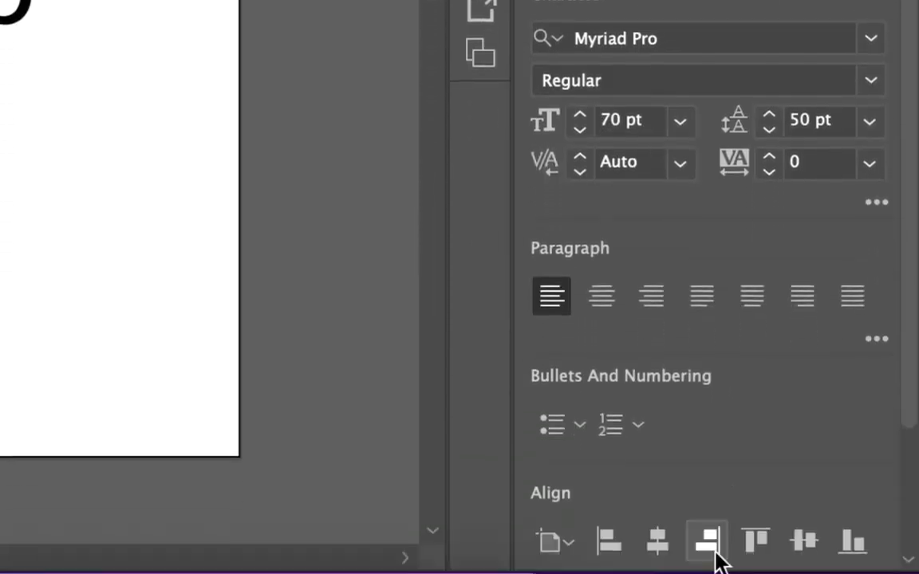
left_click(874, 340)
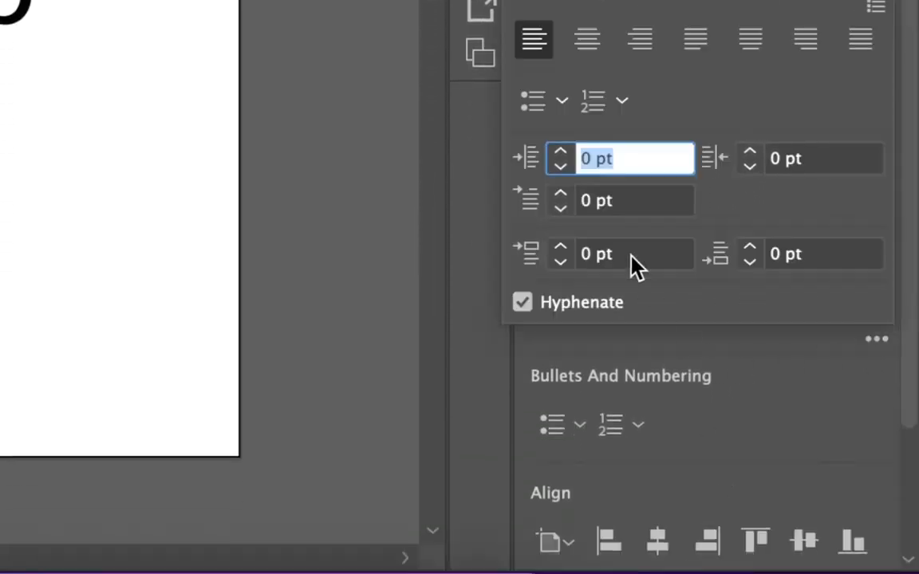
left_click(875, 343)
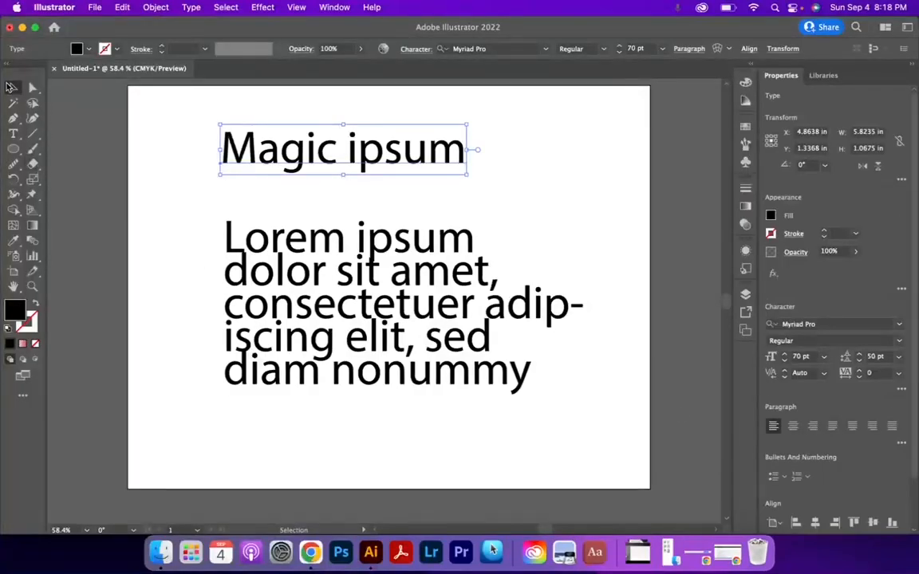
Replace the title and paragraph with two black ellipses, about 3.46 × 3.32 in and 3.38 × 3.33 in, side by side at the same height.
left_click_drag(156, 147, 492, 390)
key("Delete")
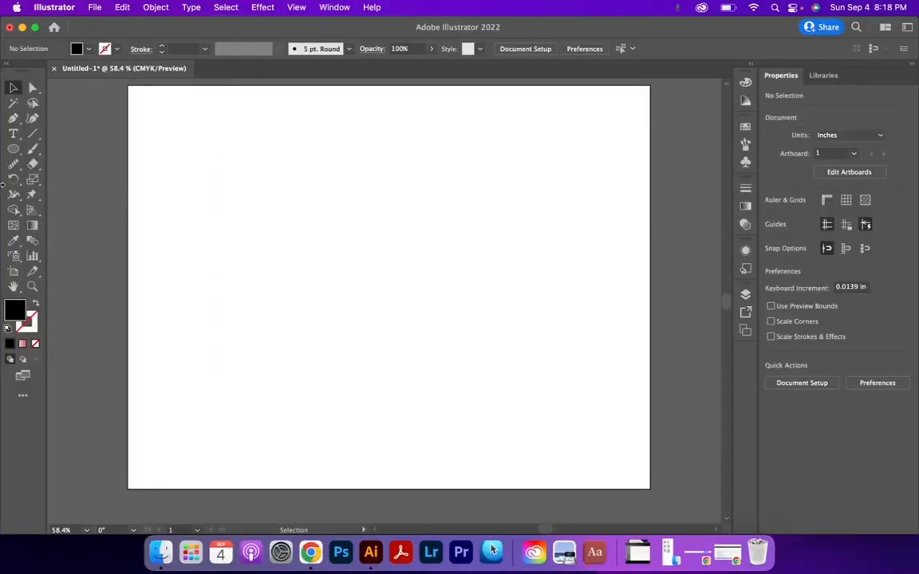
left_click(16, 149)
left_click_drag(198, 197, 363, 354)
left_click_drag(425, 206, 586, 362)
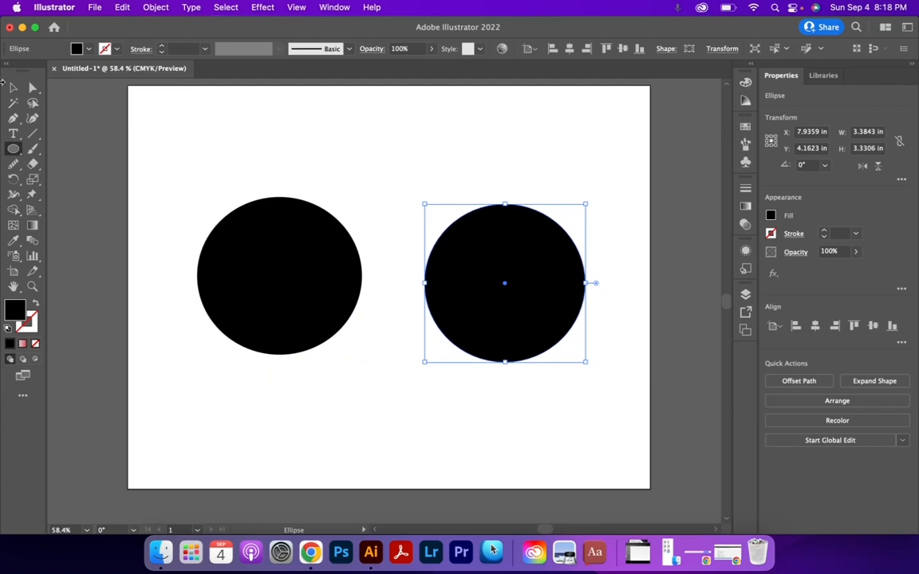
left_click(13, 89)
left_click_drag(267, 260, 224, 254)
Turn the left ellipse into a text container with the Area Type tool.
key("t")
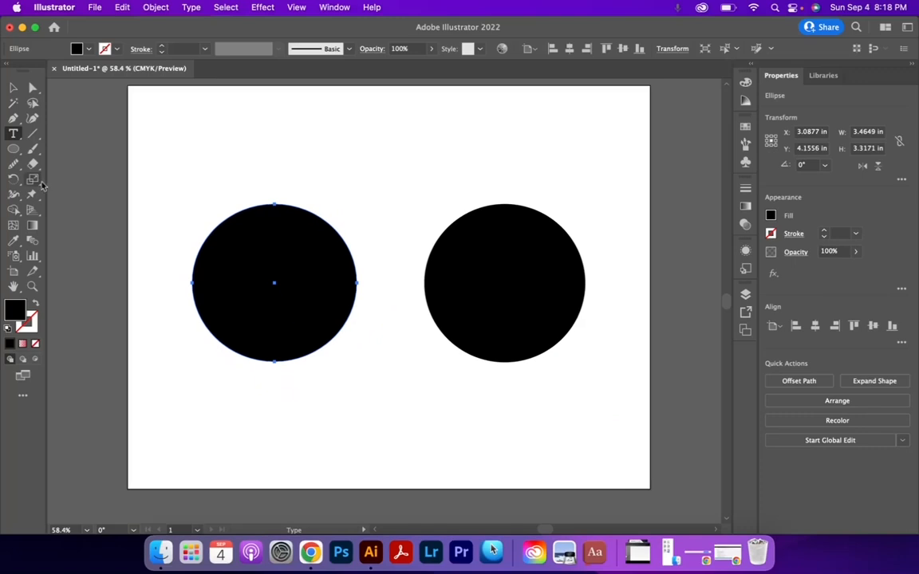
left_click(14, 133)
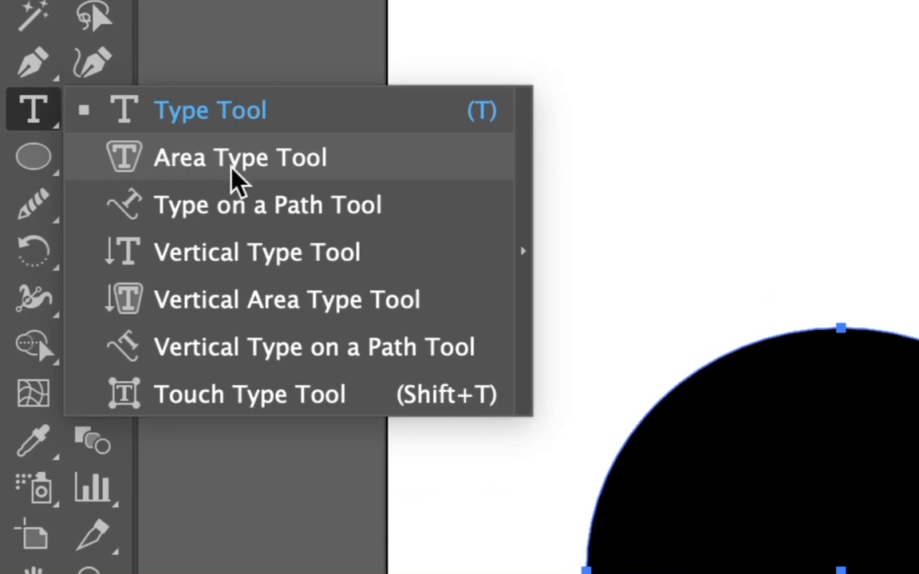
left_click(235, 164)
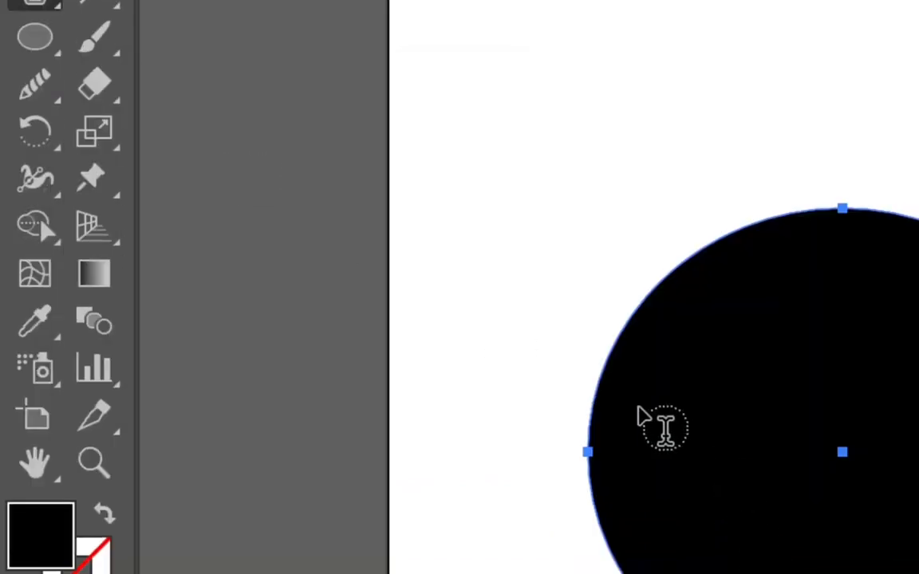
left_click(638, 416)
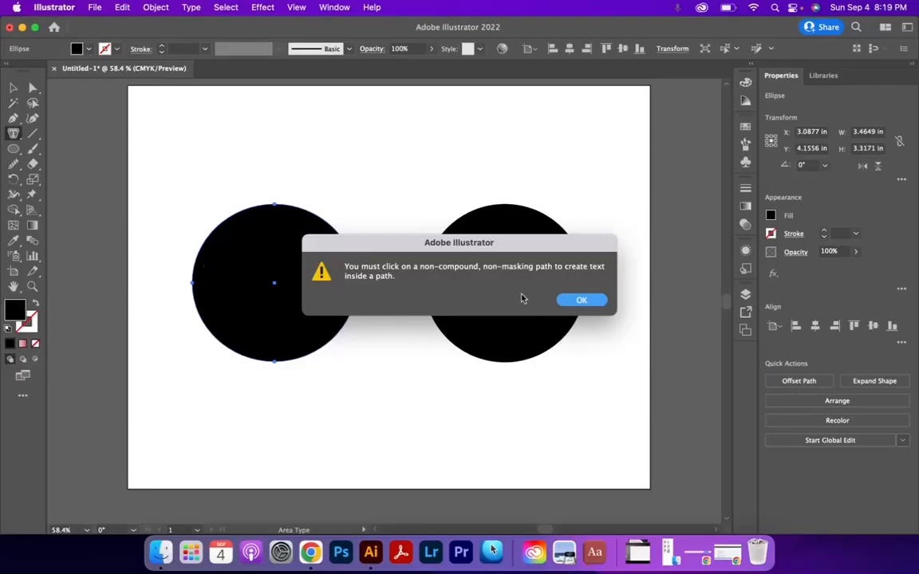
left_click(572, 306)
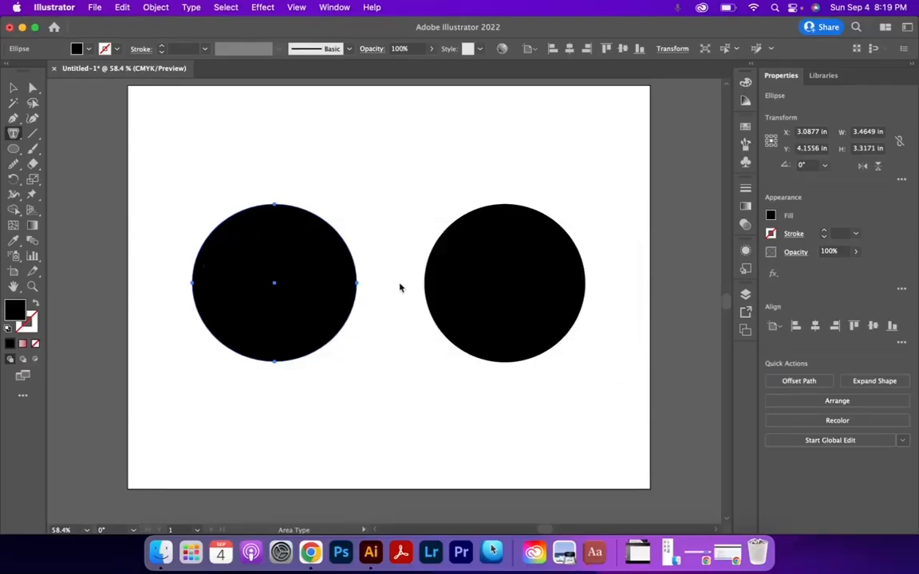
left_click(209, 242)
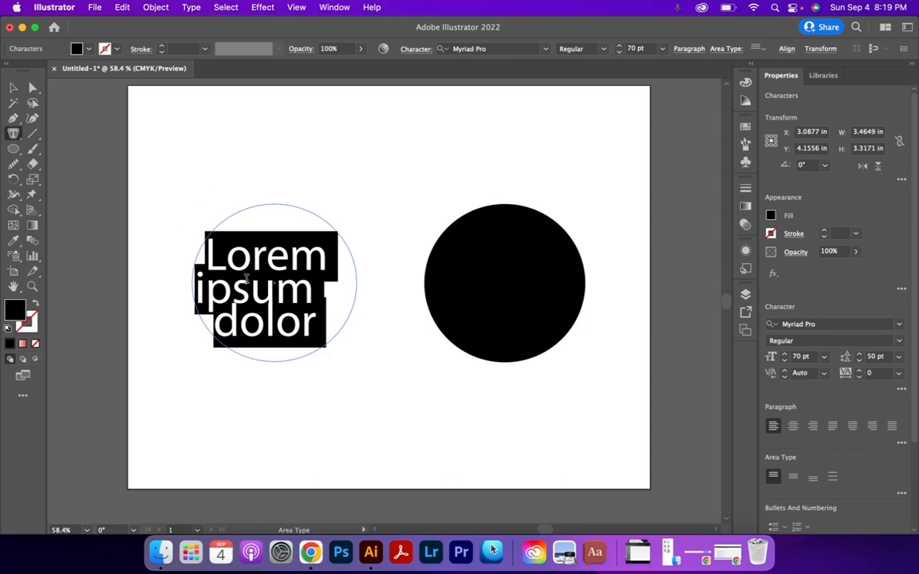
Replace the placeholder text in the left ellipse with "No matter what to type in".
type("No")
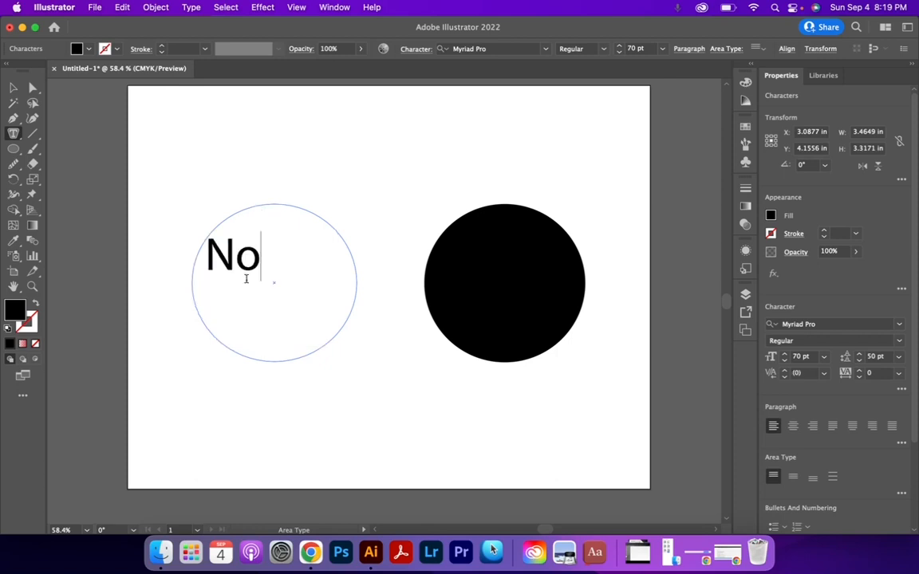
type(" p")
key("BackSpace")
type("matte")
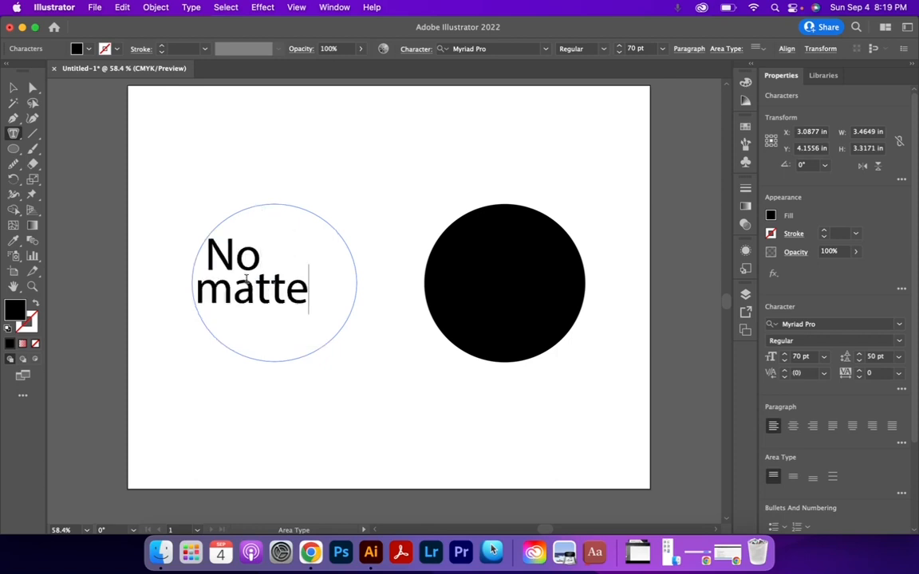
type("r what")
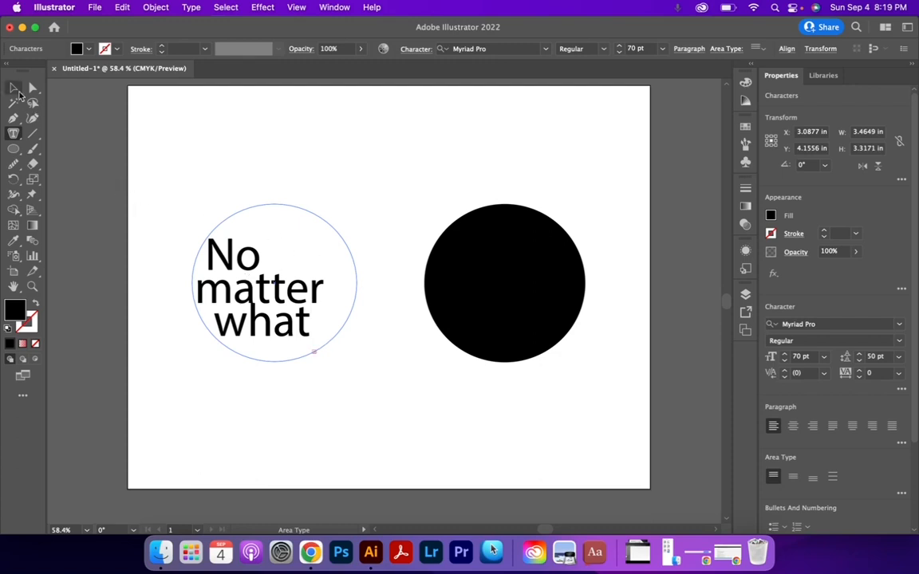
Stretch the text ellipse upward to about 4.39 in high, and shift it slightly up and to the left on the artboard.
left_click(16, 91)
left_click_drag(277, 206, 281, 151)
left_click(374, 248)
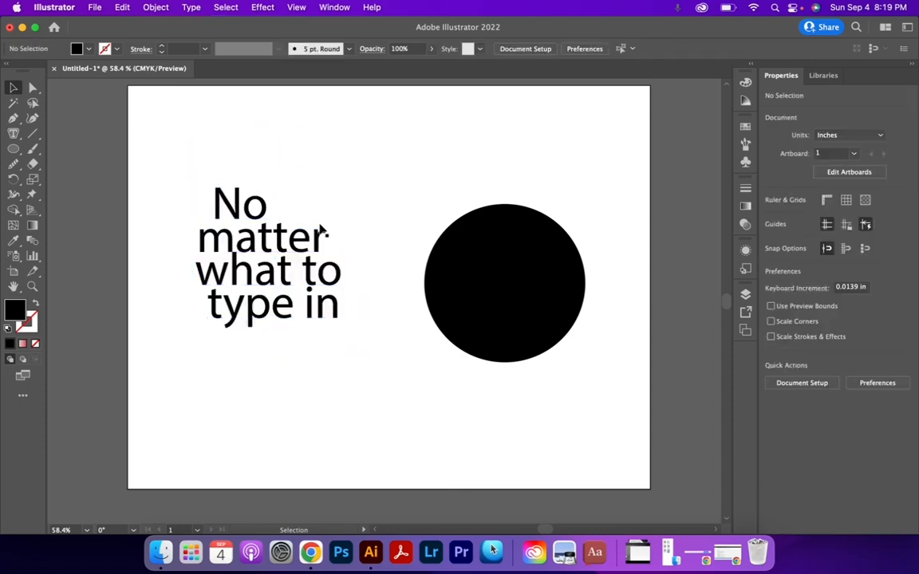
left_click(244, 238)
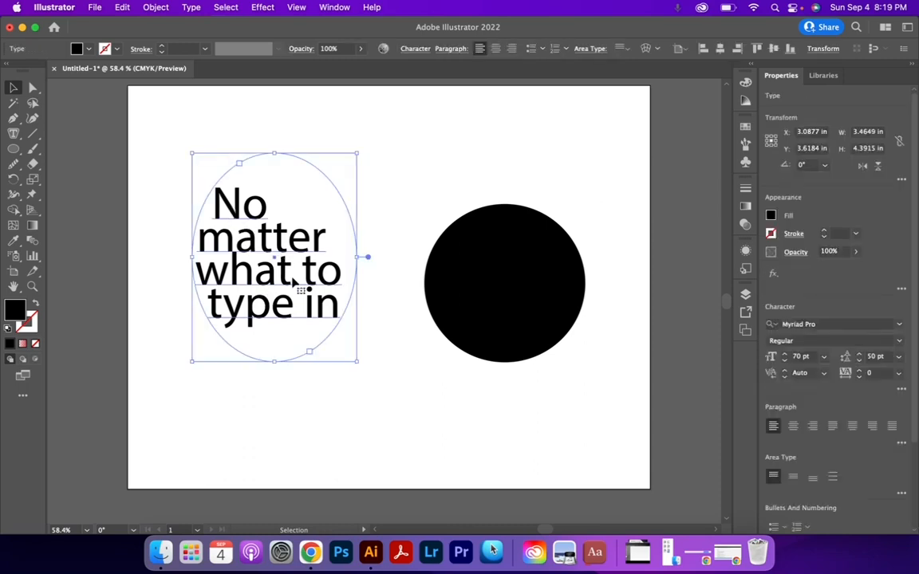
left_click(355, 195)
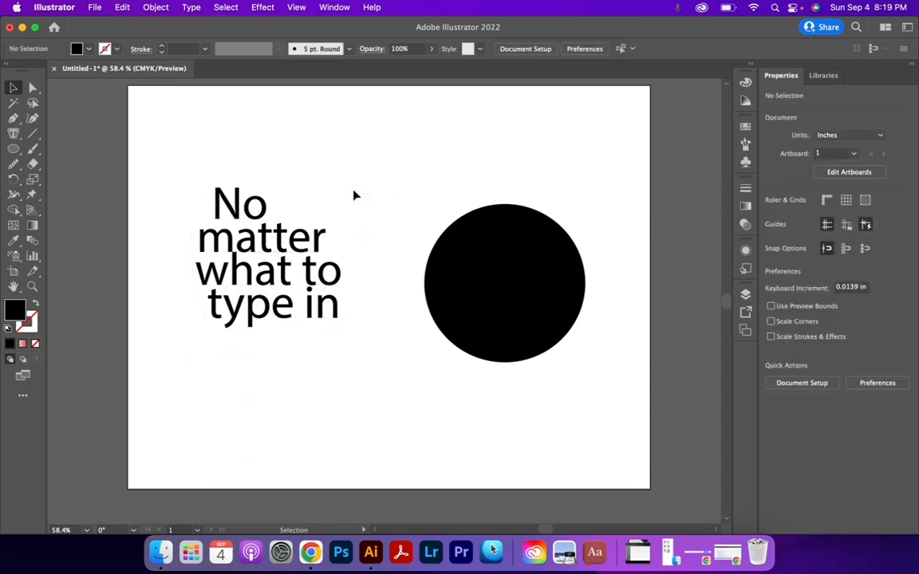
left_click_drag(236, 273, 217, 247)
Run placeholder text around the right circle's outline with the Type on a Path tool.
left_click(461, 289)
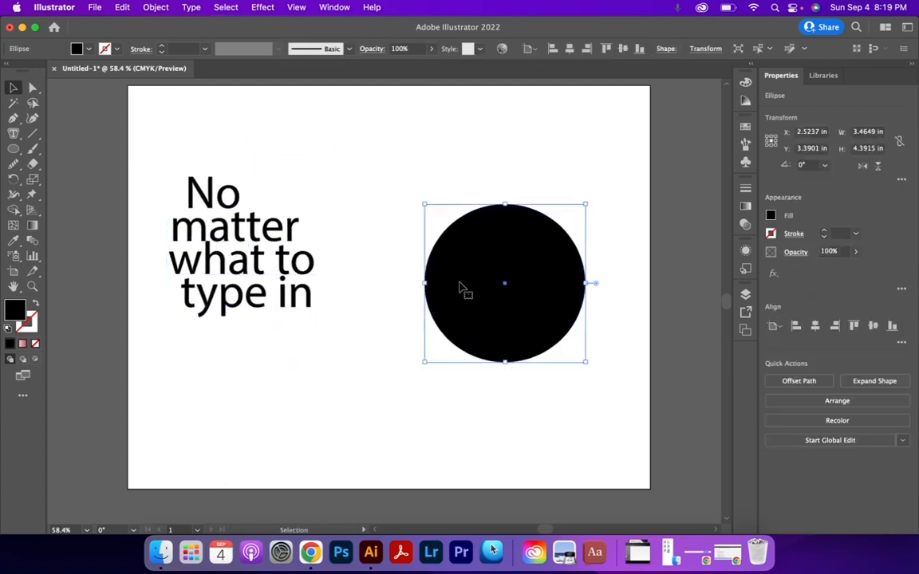
left_click_drag(13, 134, 84, 165)
left_click(443, 236)
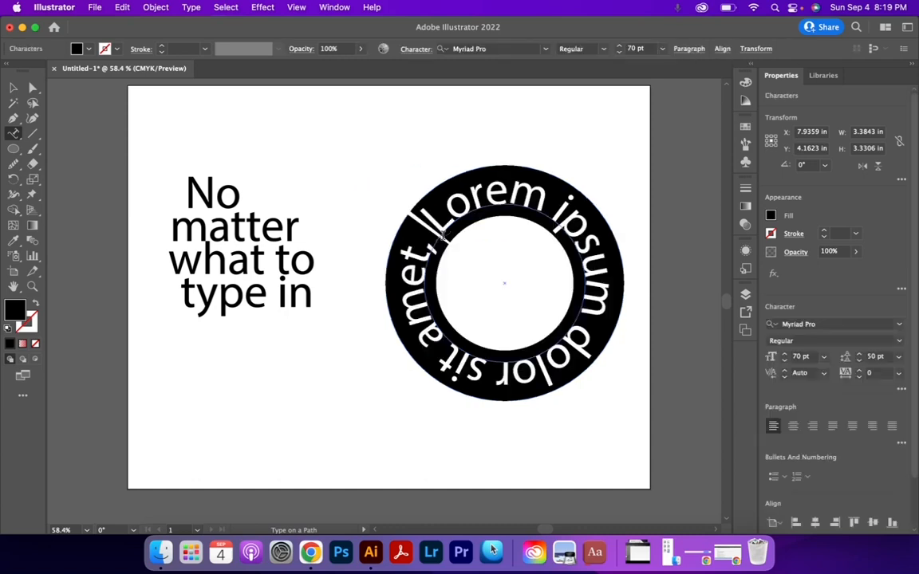
left_click(29, 87)
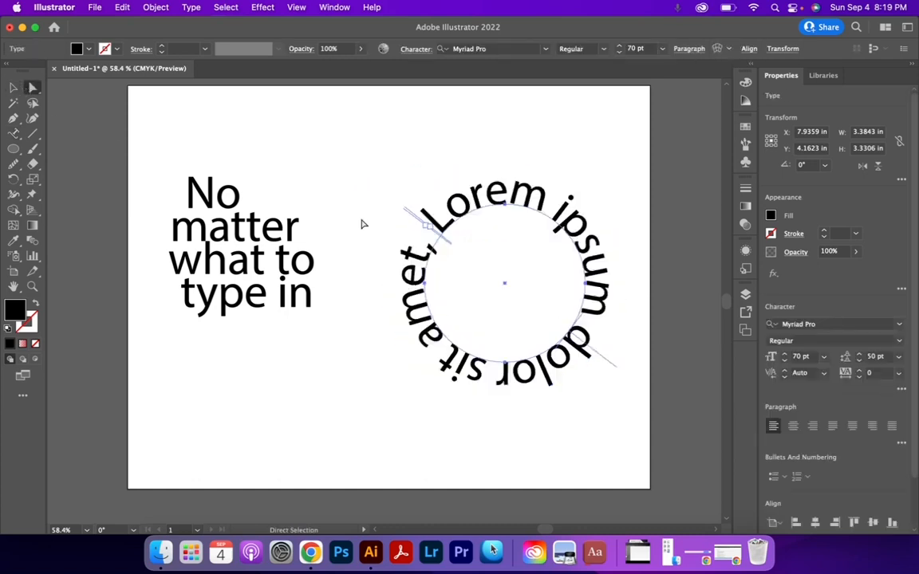
left_click(361, 220)
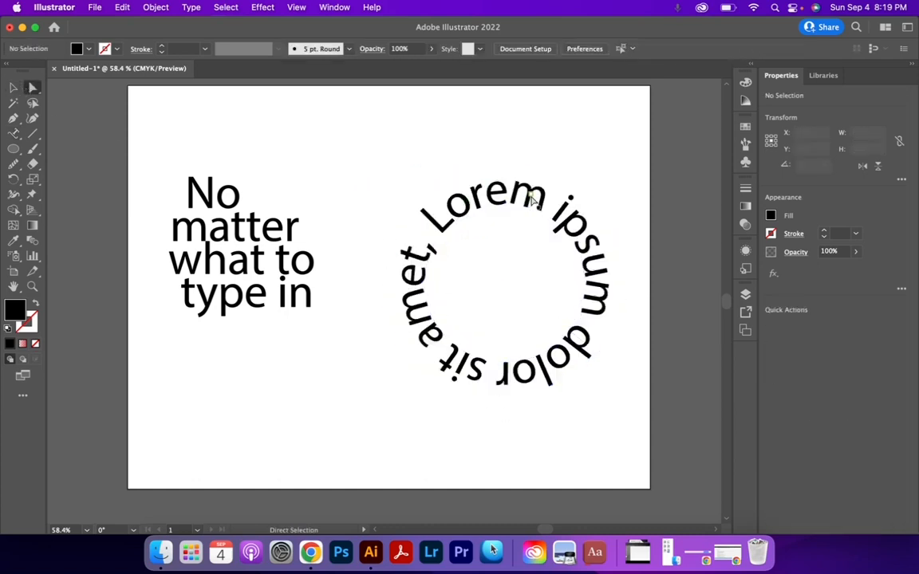
Set the word "Lorem" in the circular text to the Minion Variable Concept font.
left_click(424, 239)
left_click(12, 137)
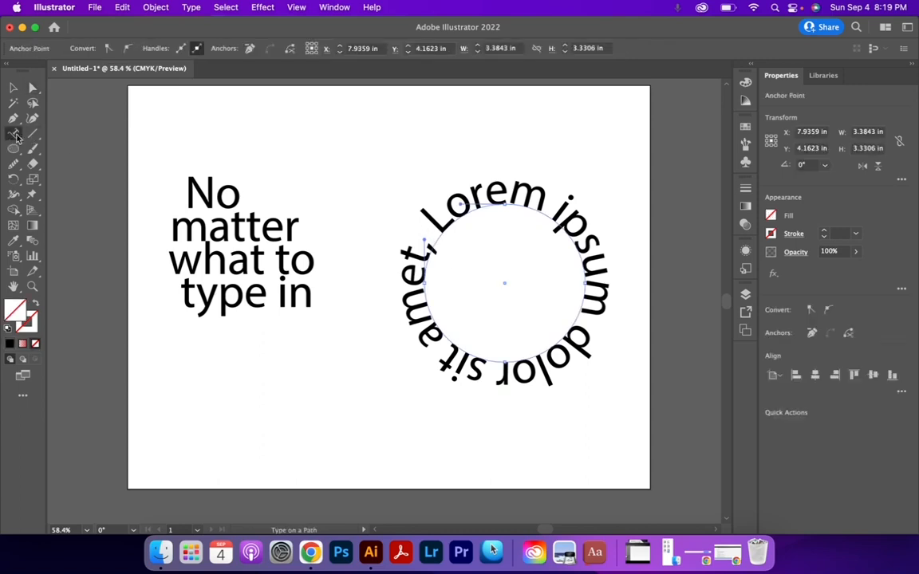
left_click_drag(16, 137, 57, 132)
left_click(451, 209)
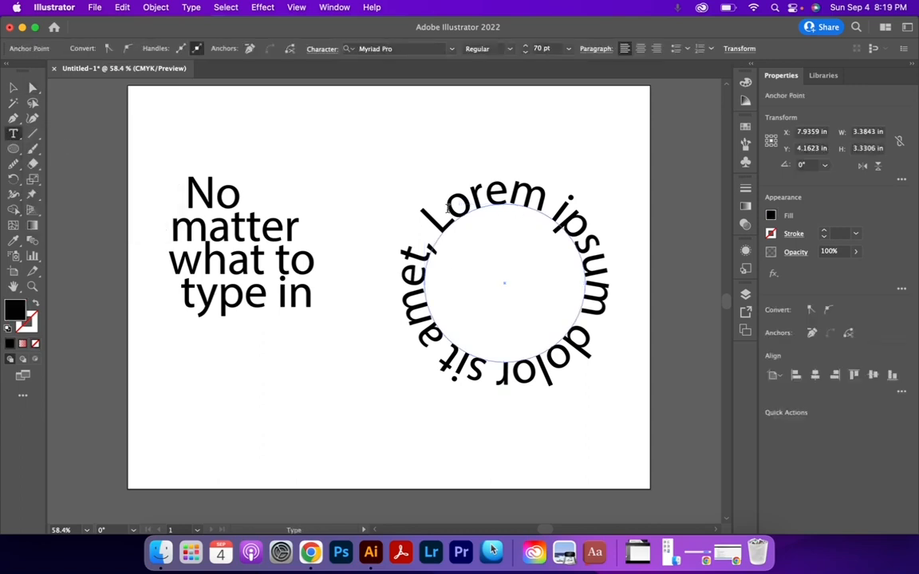
double_click(430, 220)
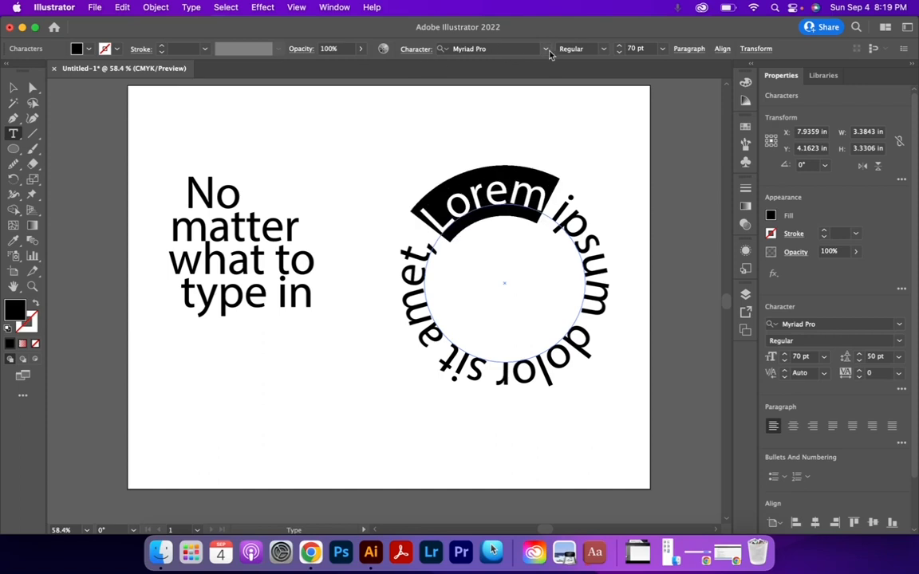
left_click(546, 48)
left_click(557, 246)
left_click(368, 148, "super")
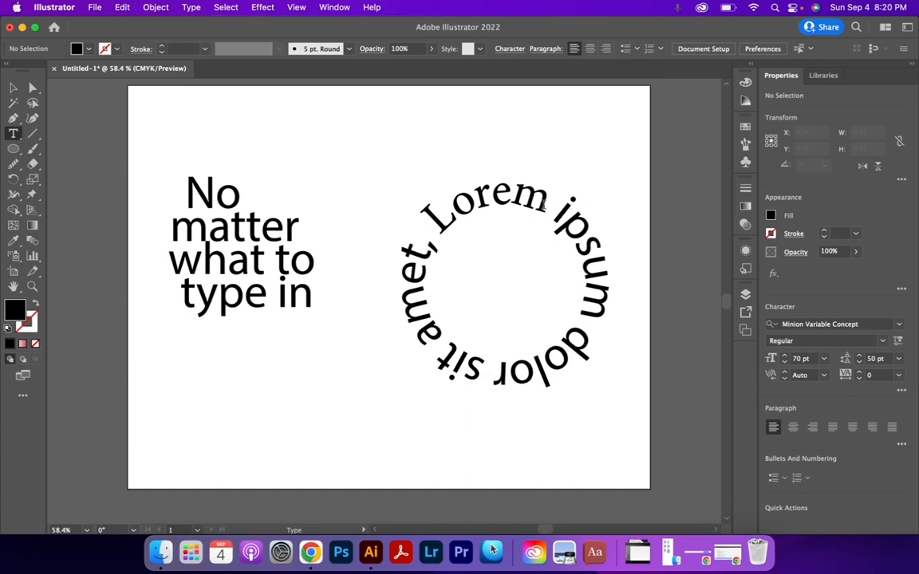
Give the word "ipsum" in the circular text a red fill.
double_click(562, 209)
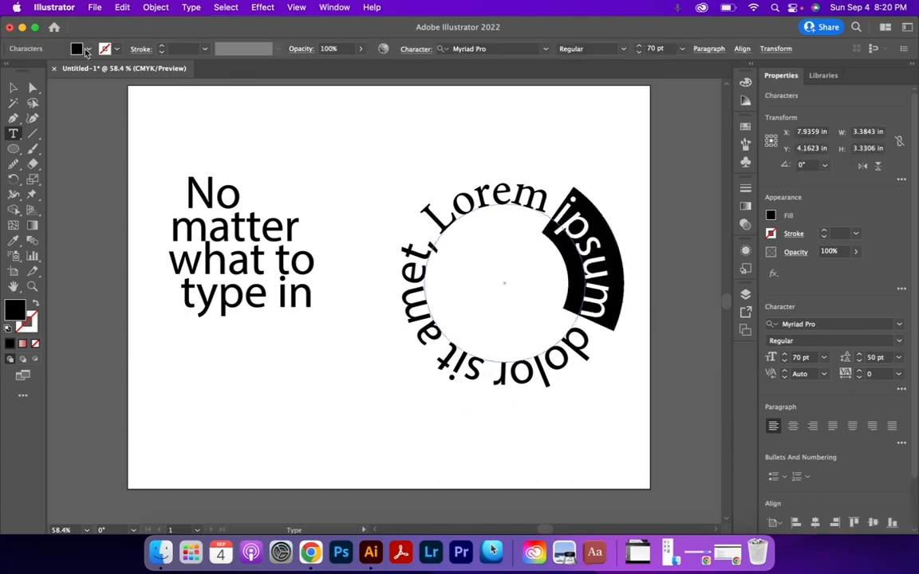
left_click(87, 49)
left_click(44, 70)
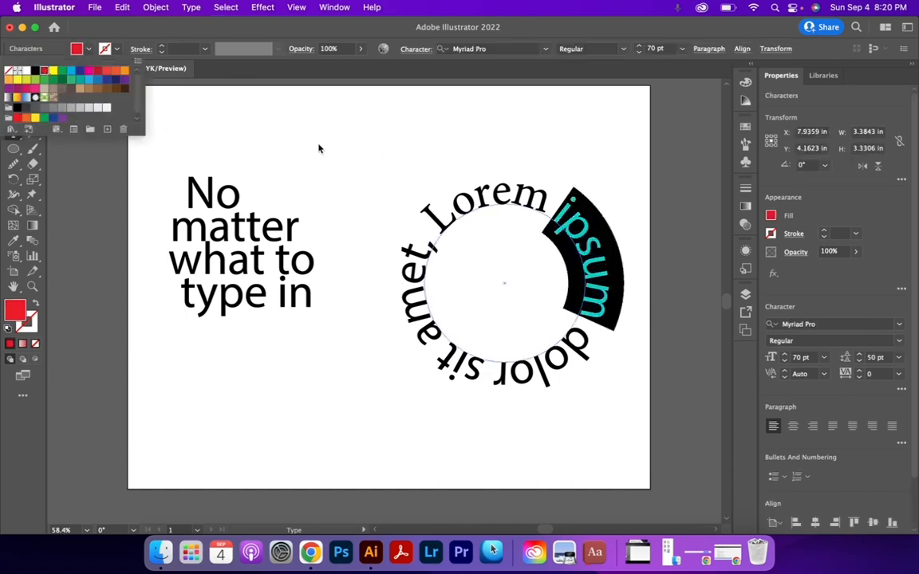
left_click(283, 149)
Move the "No matter what to type in" text inside the circular text.
left_click(14, 88)
left_click(300, 173)
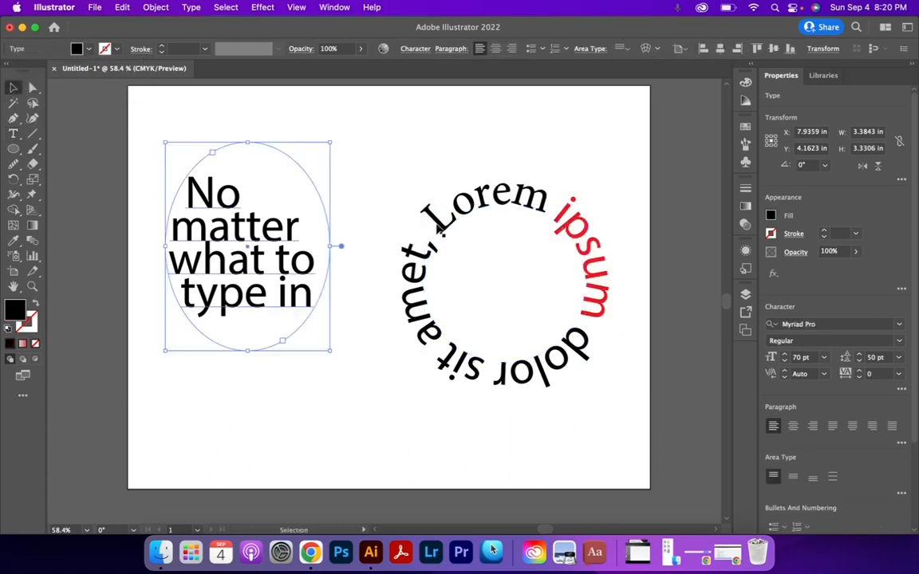
left_click(345, 152)
left_click_drag(237, 252, 502, 288)
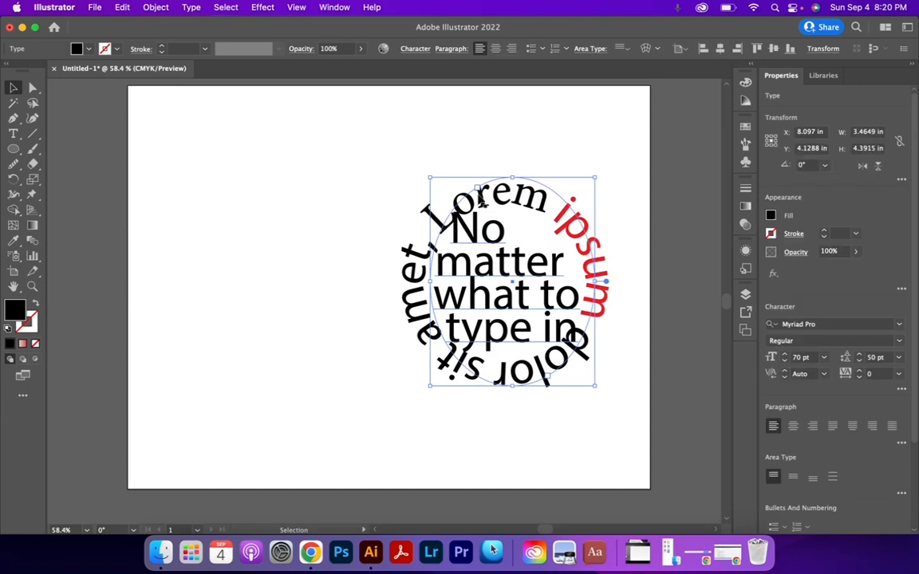
Enlarge the circular text's path to about 4.11 × 3.99 in, and reposition both texts so the inner one sits centred.
left_click(426, 217)
mouse_move(586, 205)
left_mouse_down()
mouse_move(621, 175)
mouse_move(597, 218)
left_mouse_up()
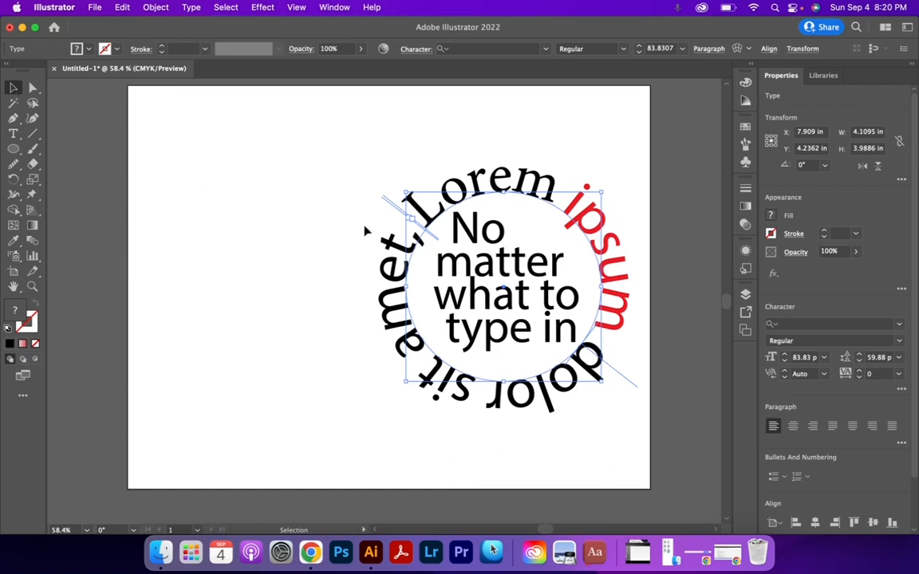
left_click(311, 244)
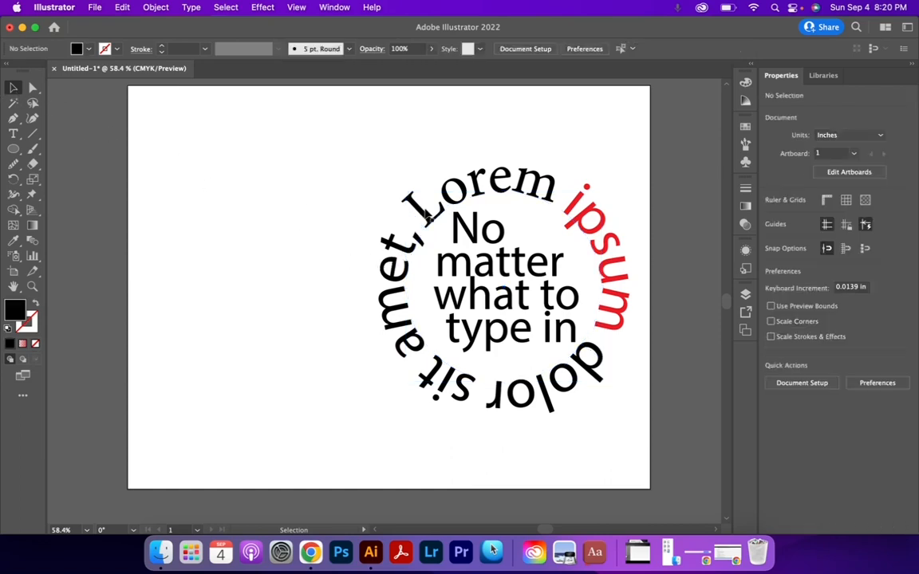
left_click_drag(475, 261, 470, 263)
left_click(413, 207)
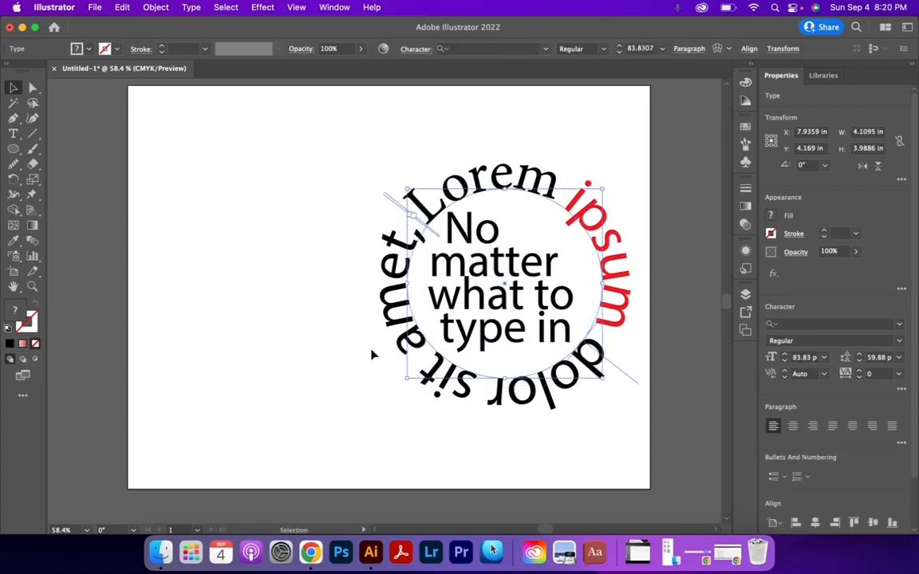
left_click(453, 205)
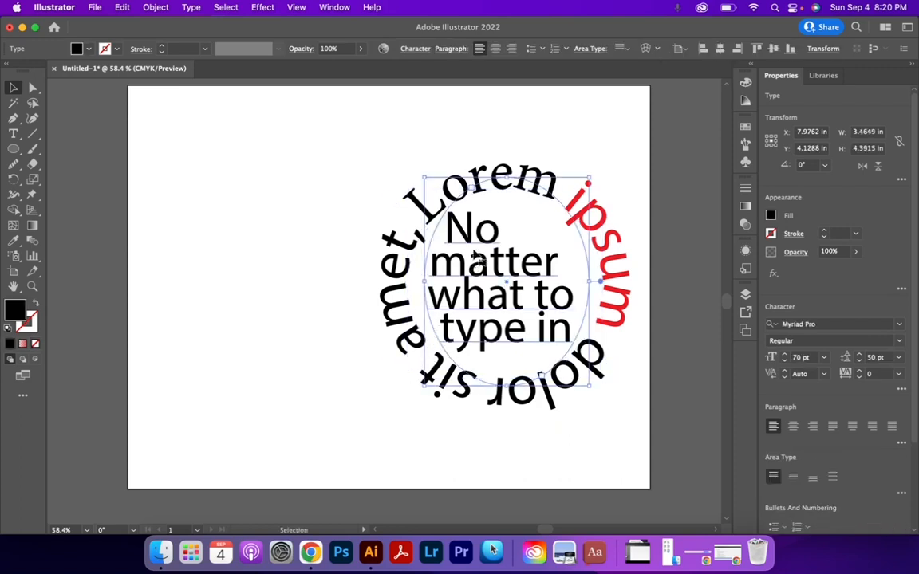
Apply the formatting of the red word "ipsum" to the word "what" in the inner text with the Eyedropper.
double_click(456, 302)
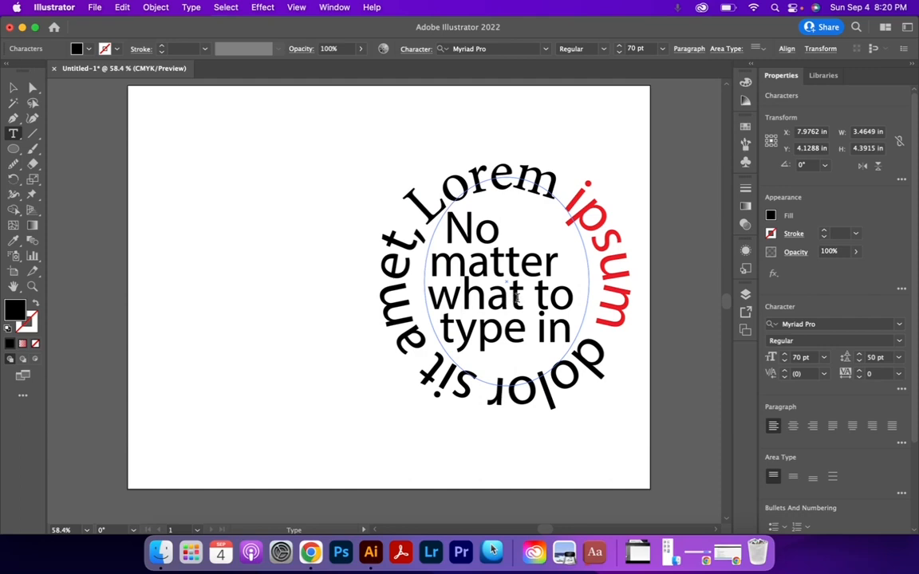
left_click_drag(524, 295, 24, 277)
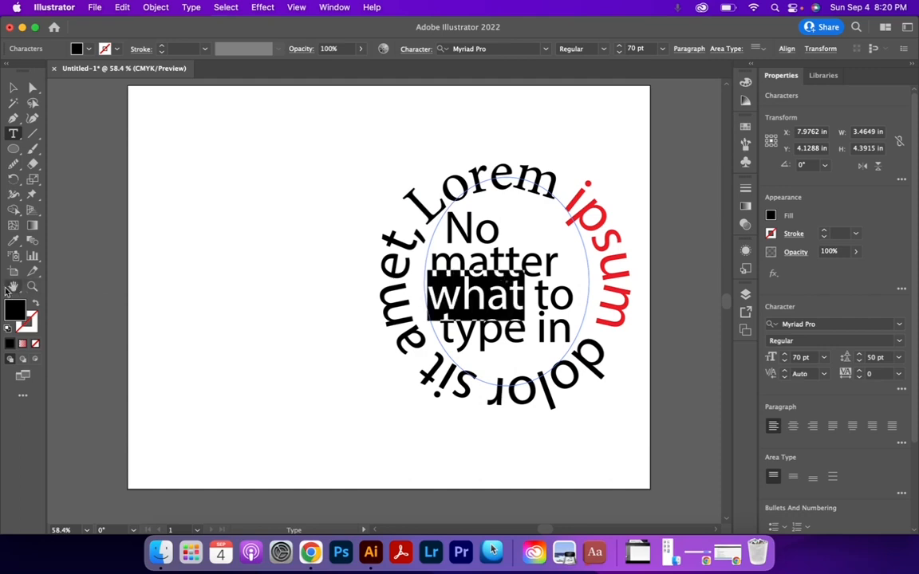
left_click(14, 240)
left_click(592, 198)
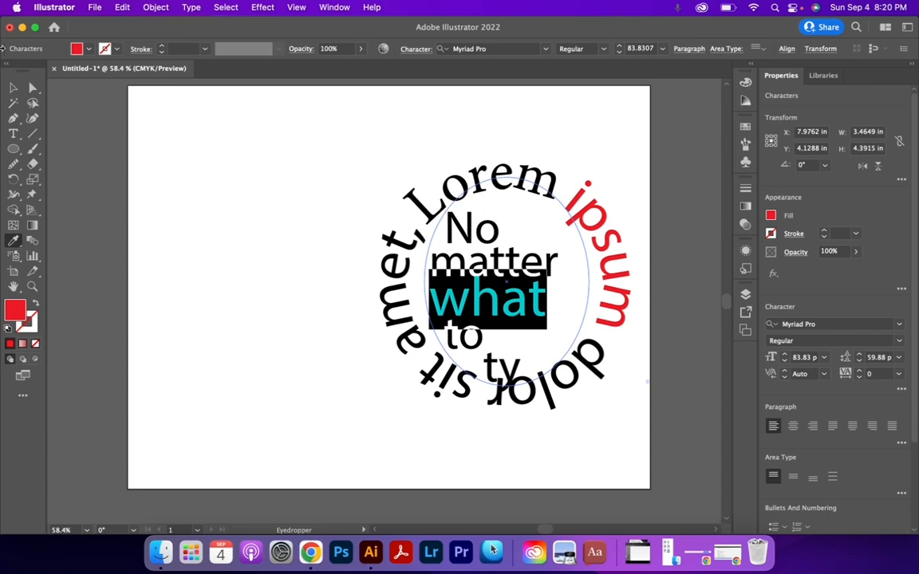
left_click(13, 87)
left_click(201, 205)
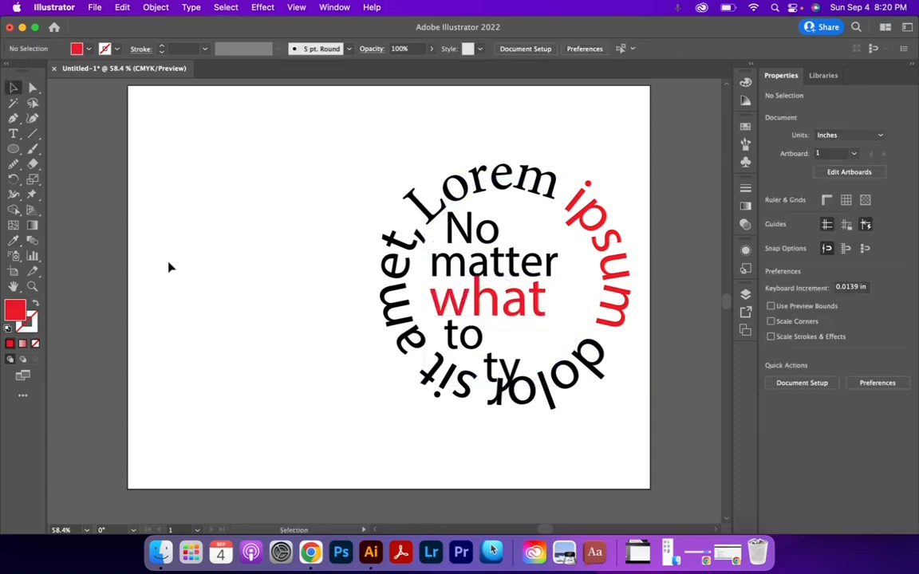